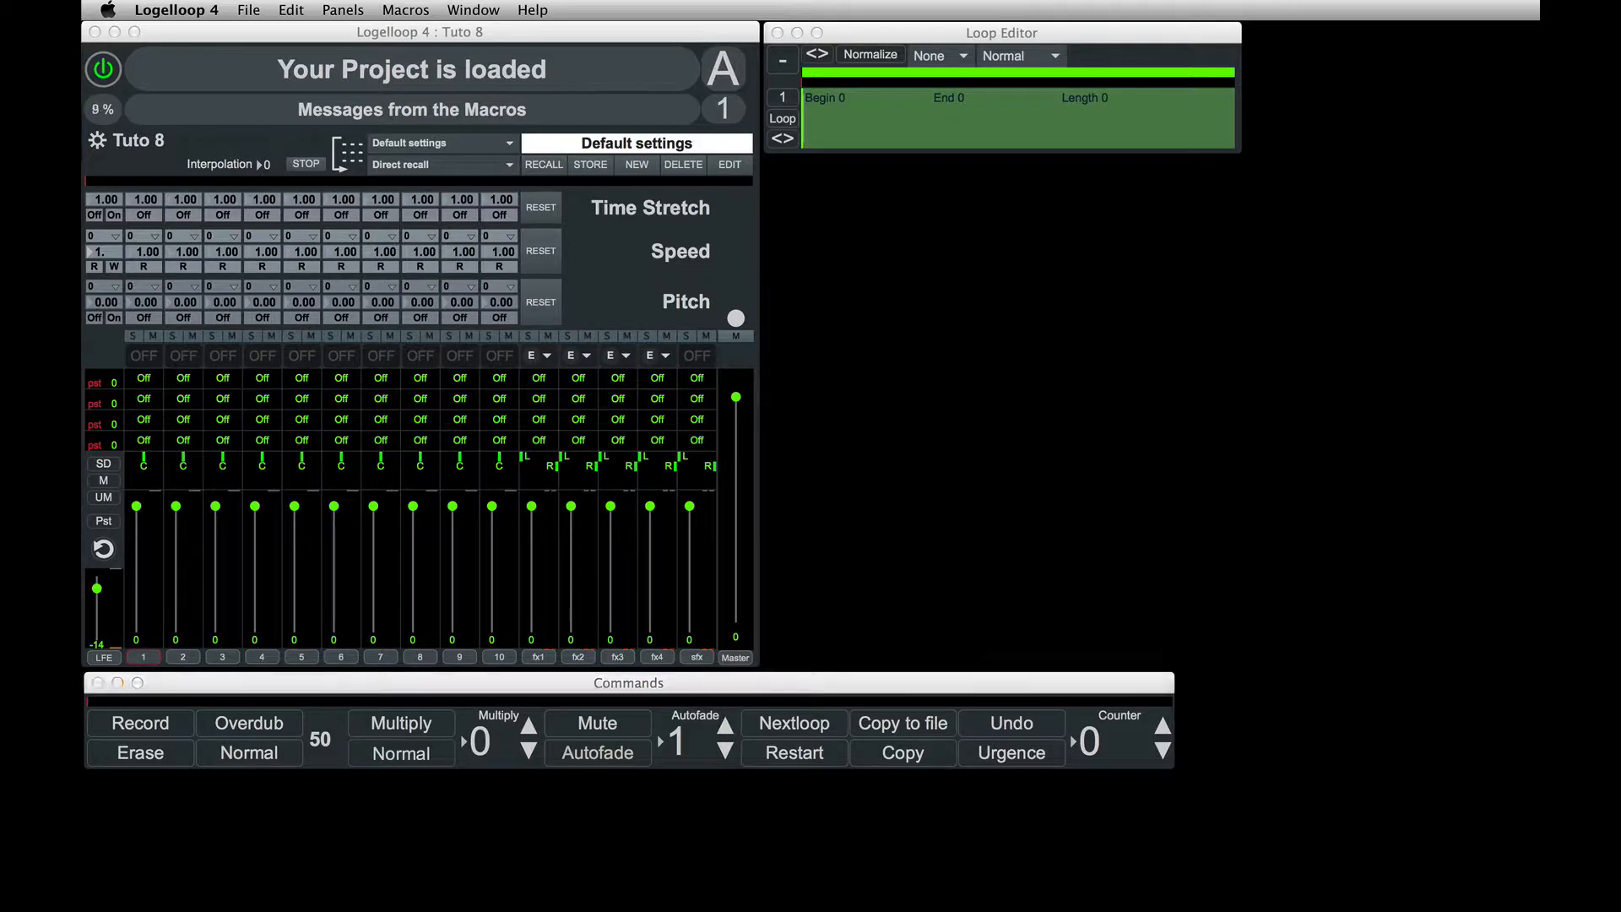
- Open the Documents folder in Finder and examine the contents of the Tuto 1 project folder
drag(662, 222, 1450, 150)
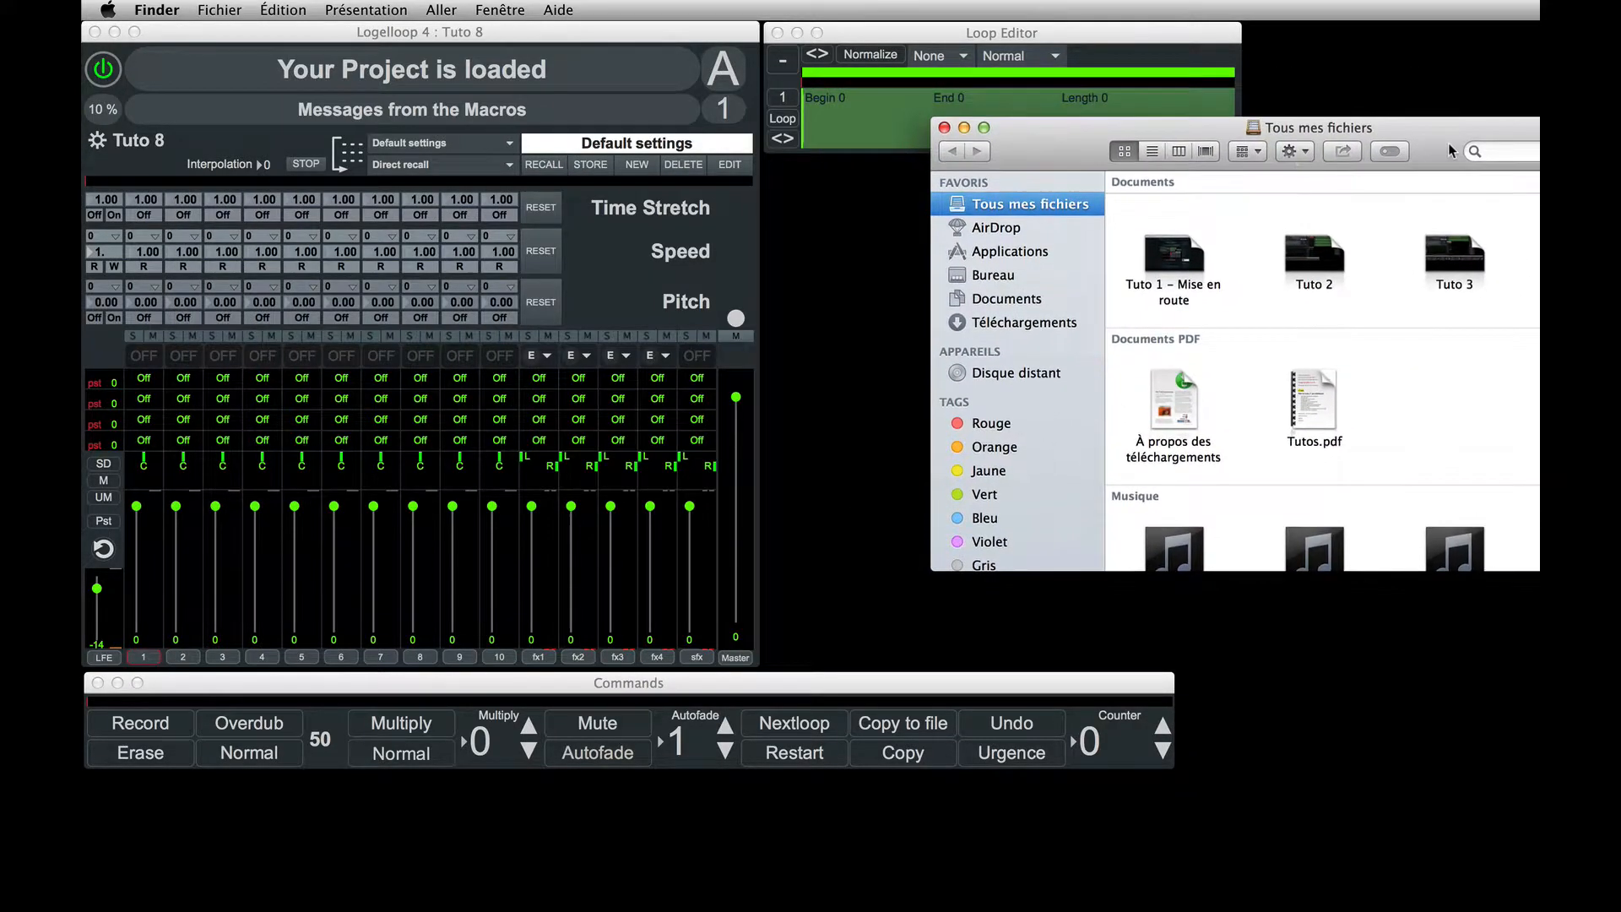
click(1029, 300)
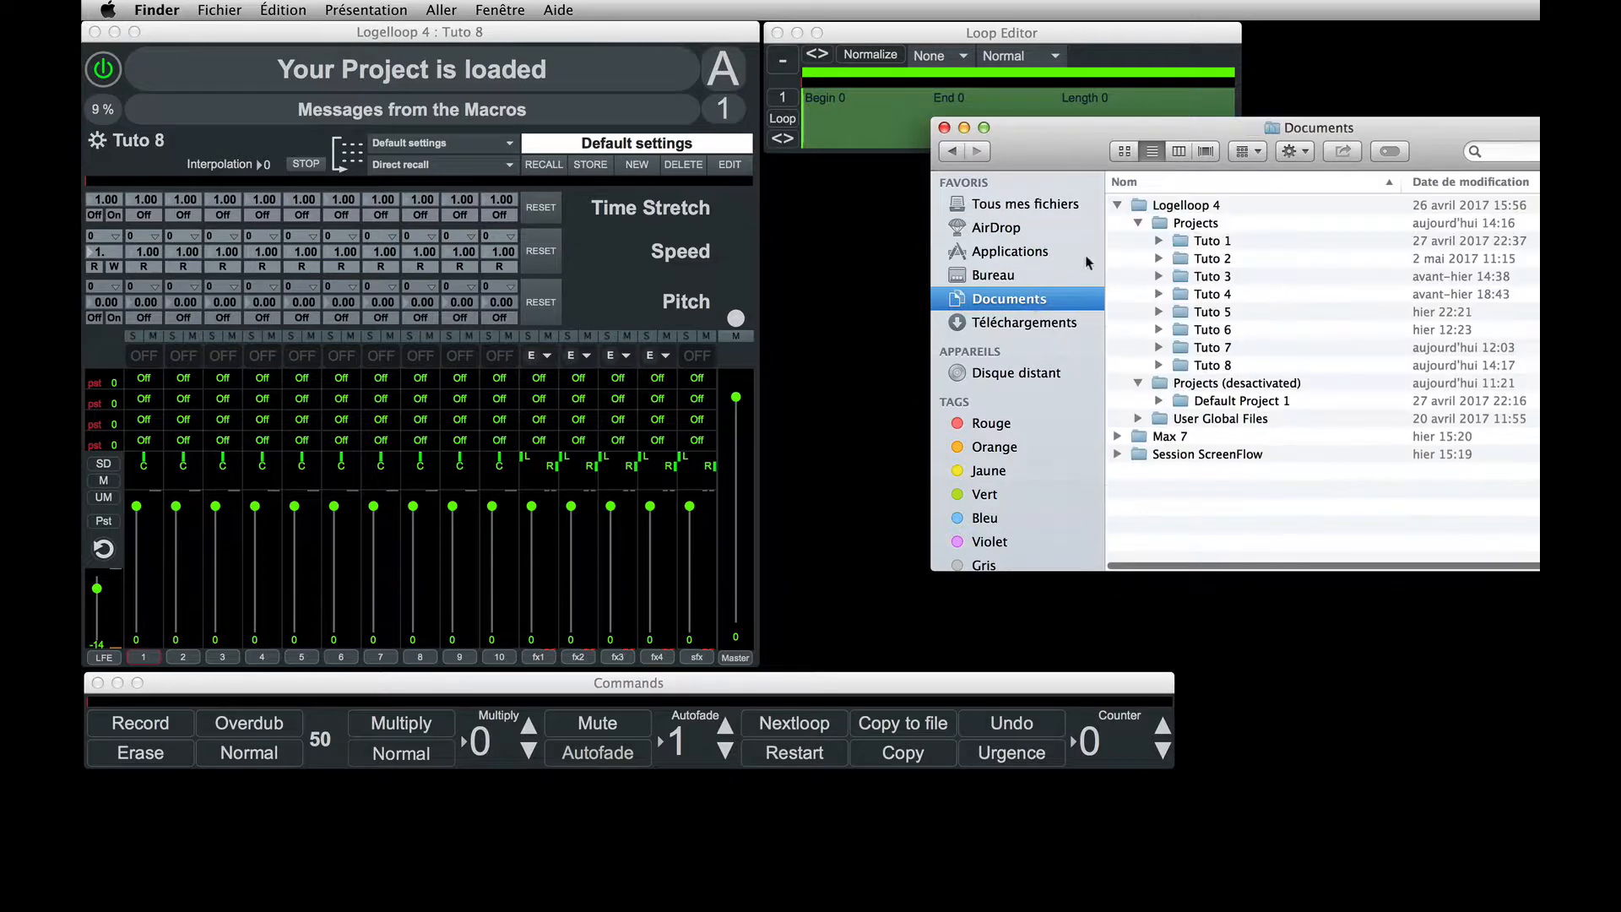
click(1138, 383)
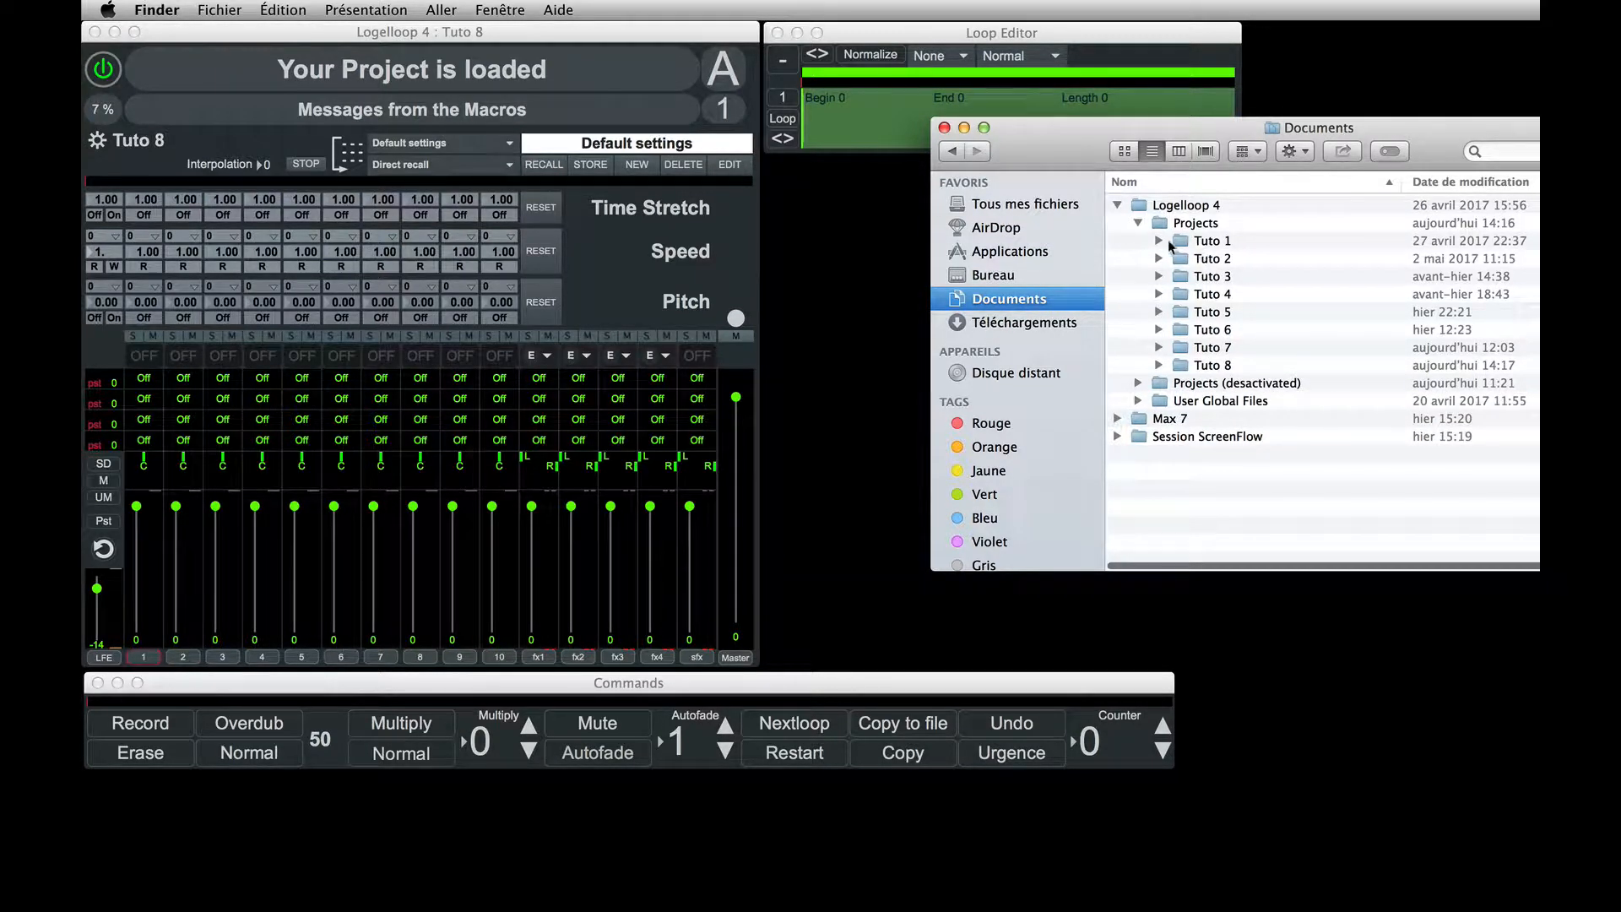
click(1159, 240)
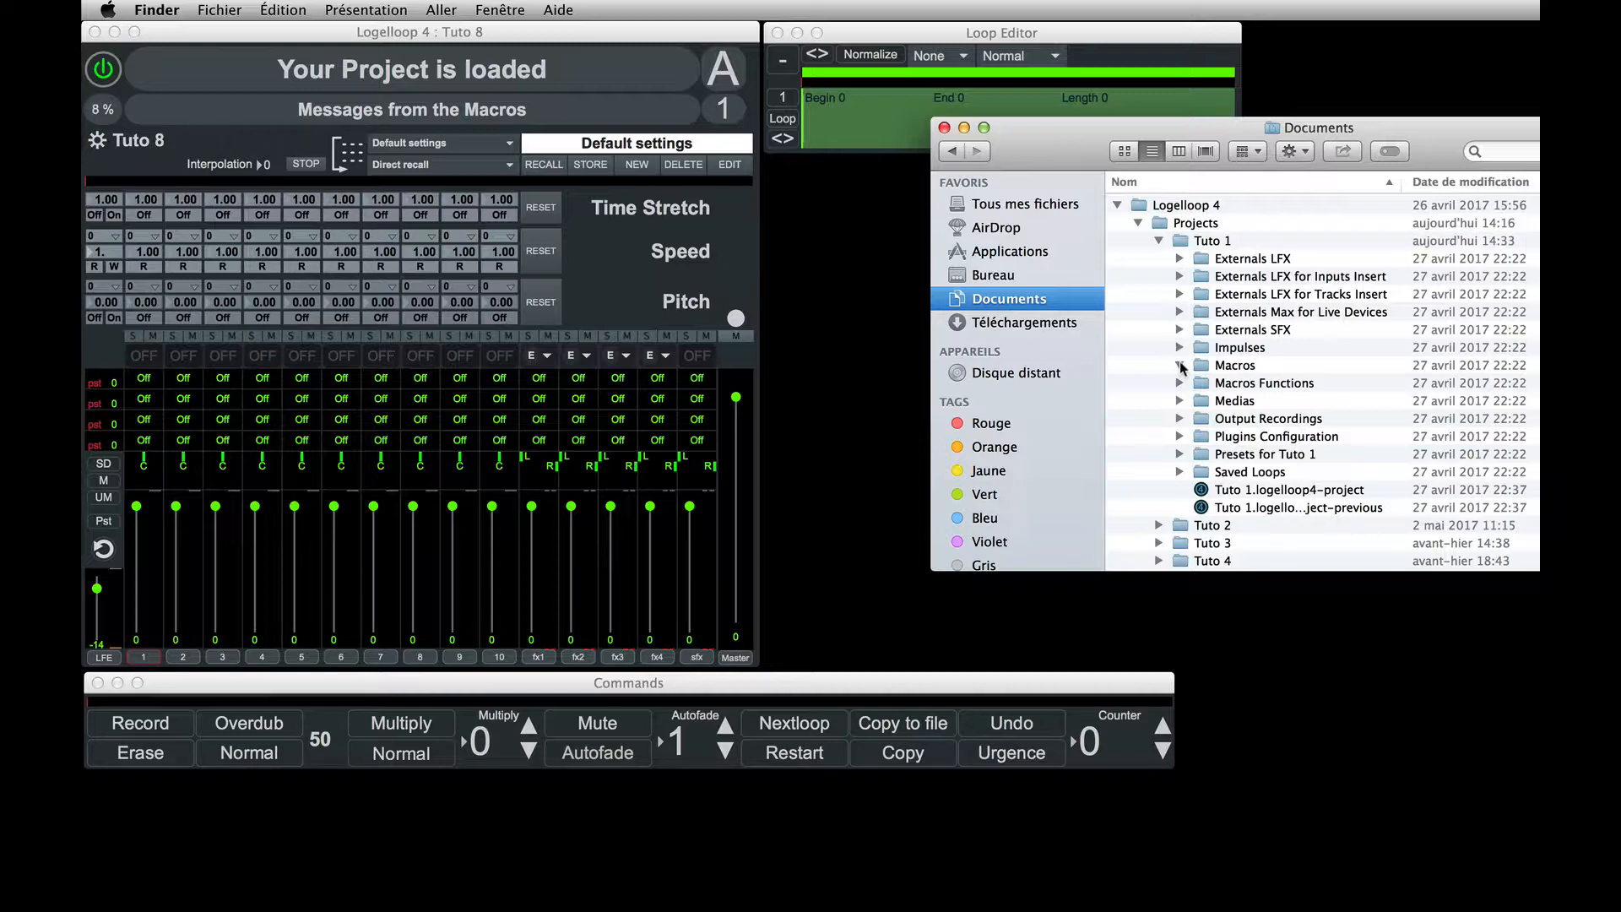
click(1159, 242)
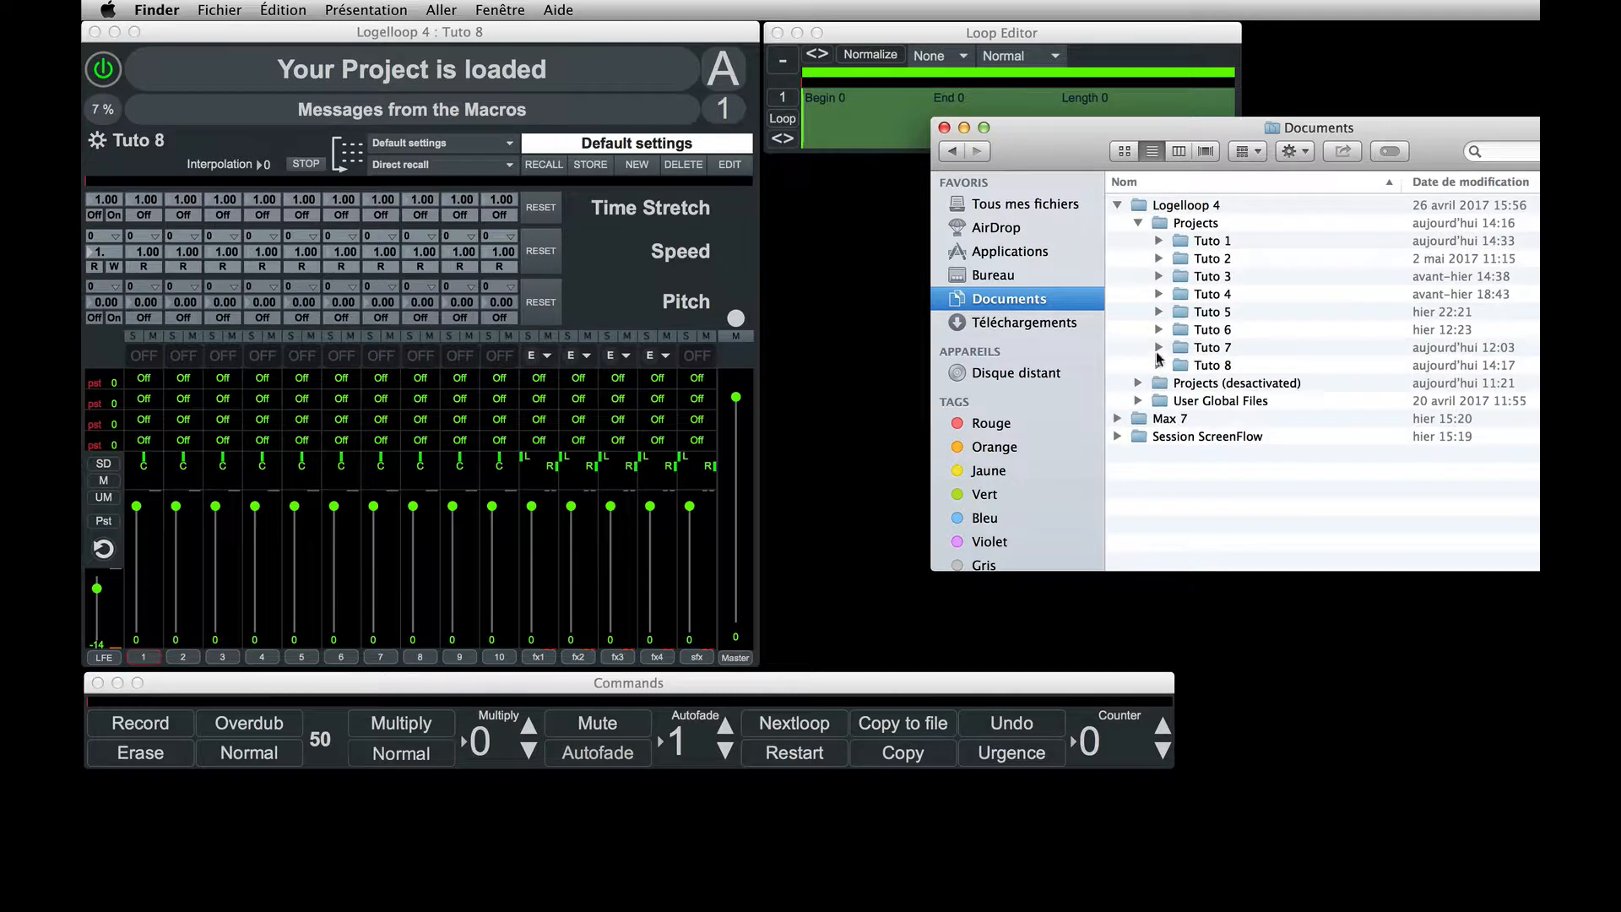
- Examine the subfolders and project files inside the Tuto 7 project folder, including its Macros folder
click(1159, 347)
click(1180, 473)
scroll(1191, 473, down, 5)
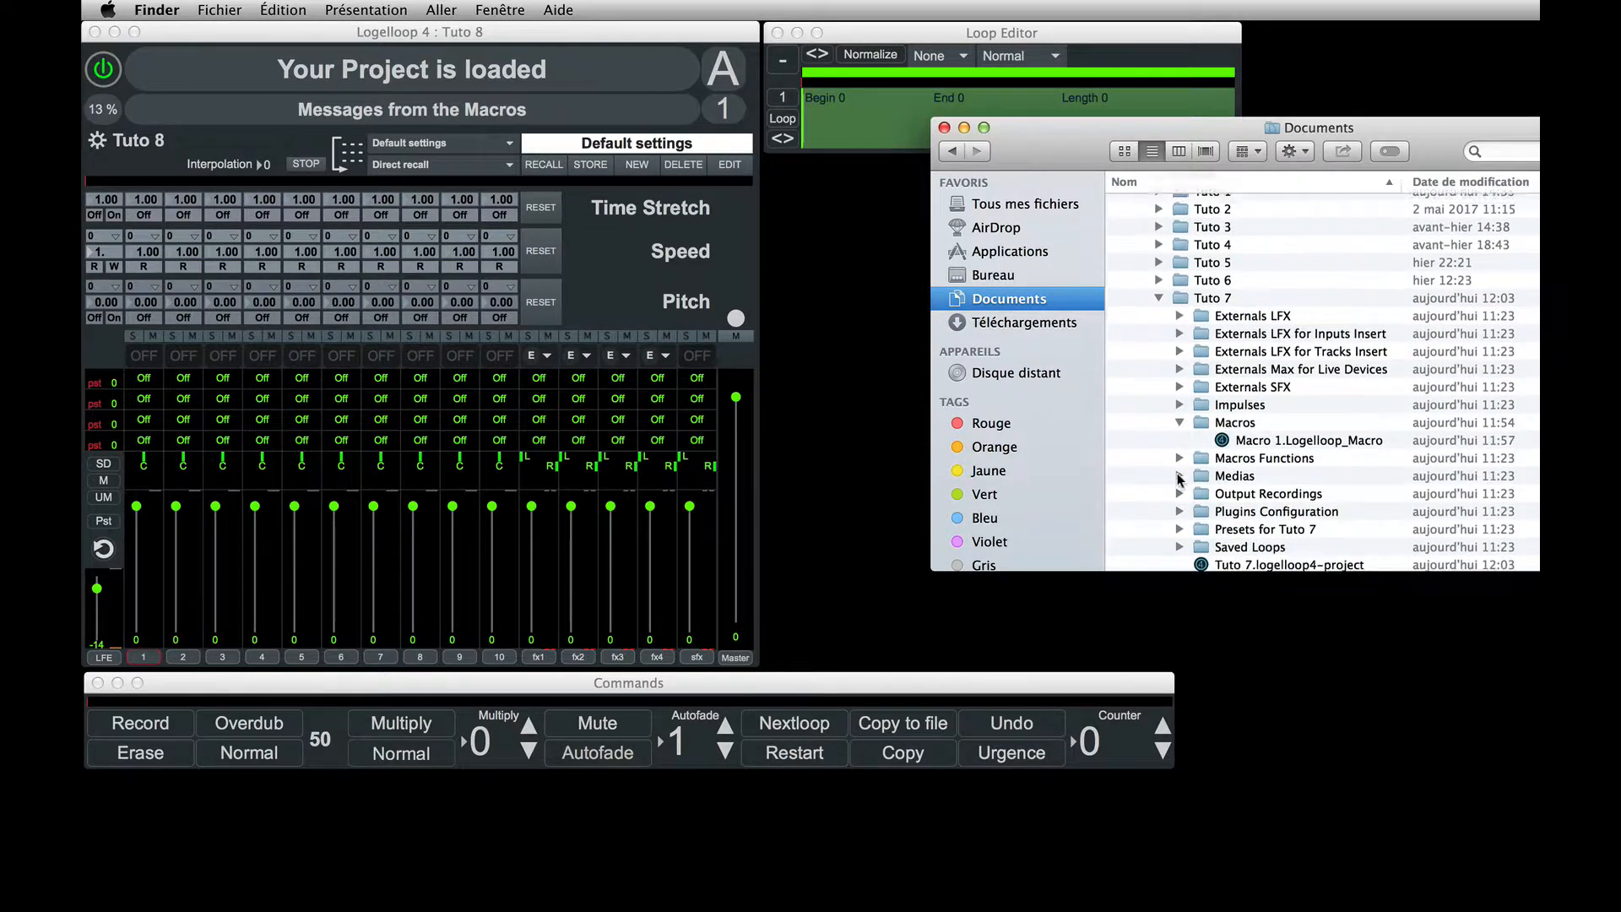
click(1180, 313)
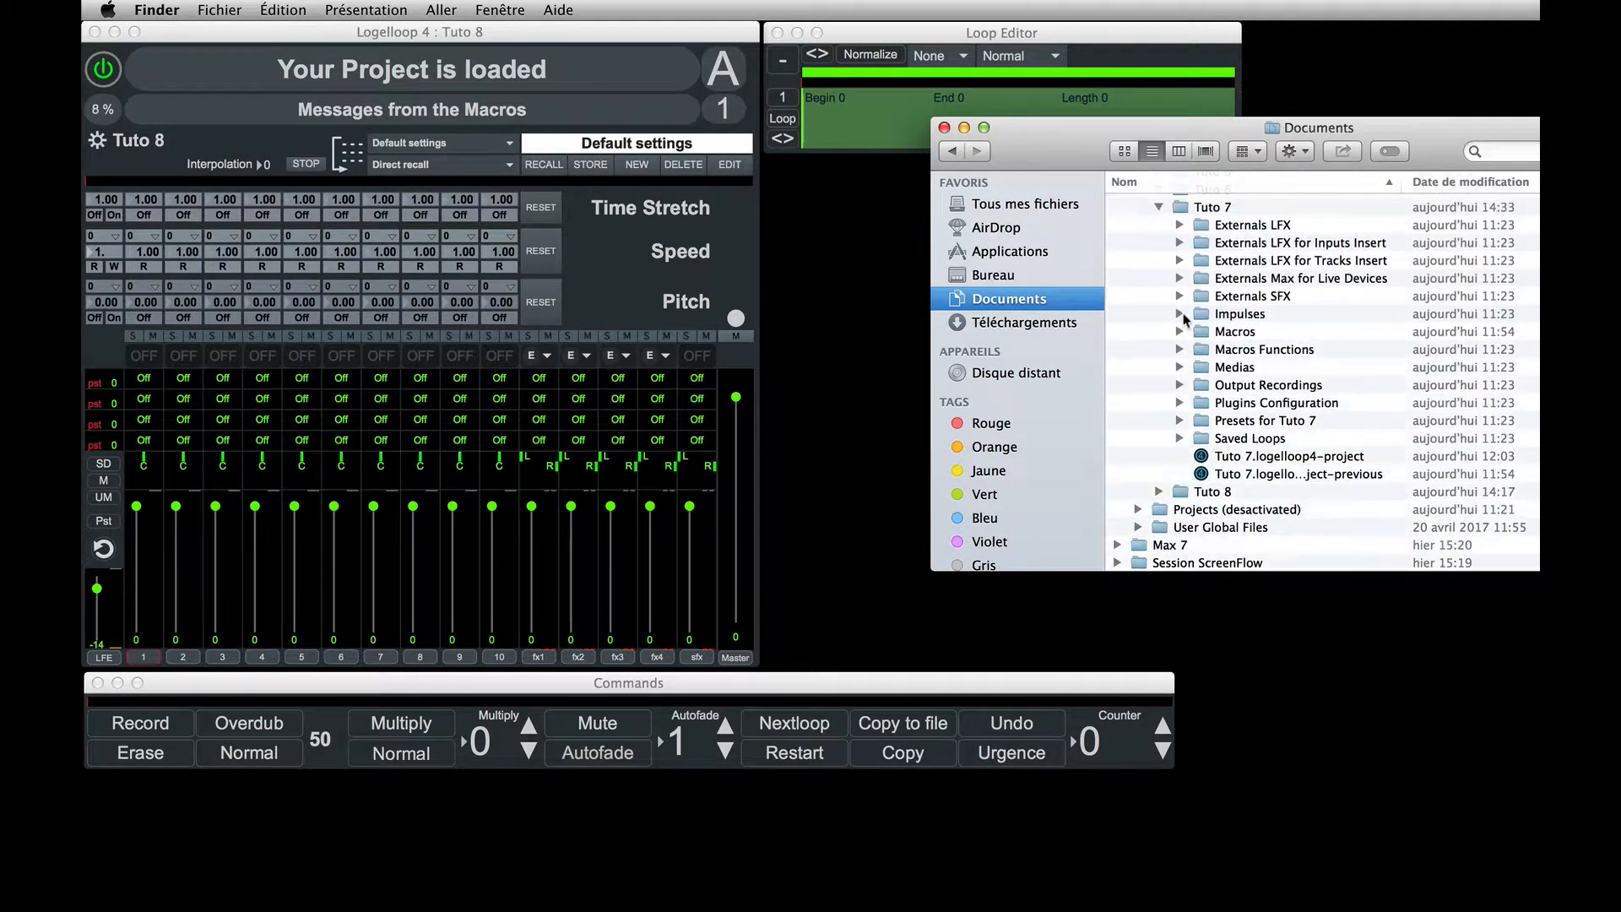
scroll(1161, 291, up, 4)
- Examine the preset files in the Presets for Tuto 5 folder of the Tuto 5 project and close the Finder window
click(1159, 311)
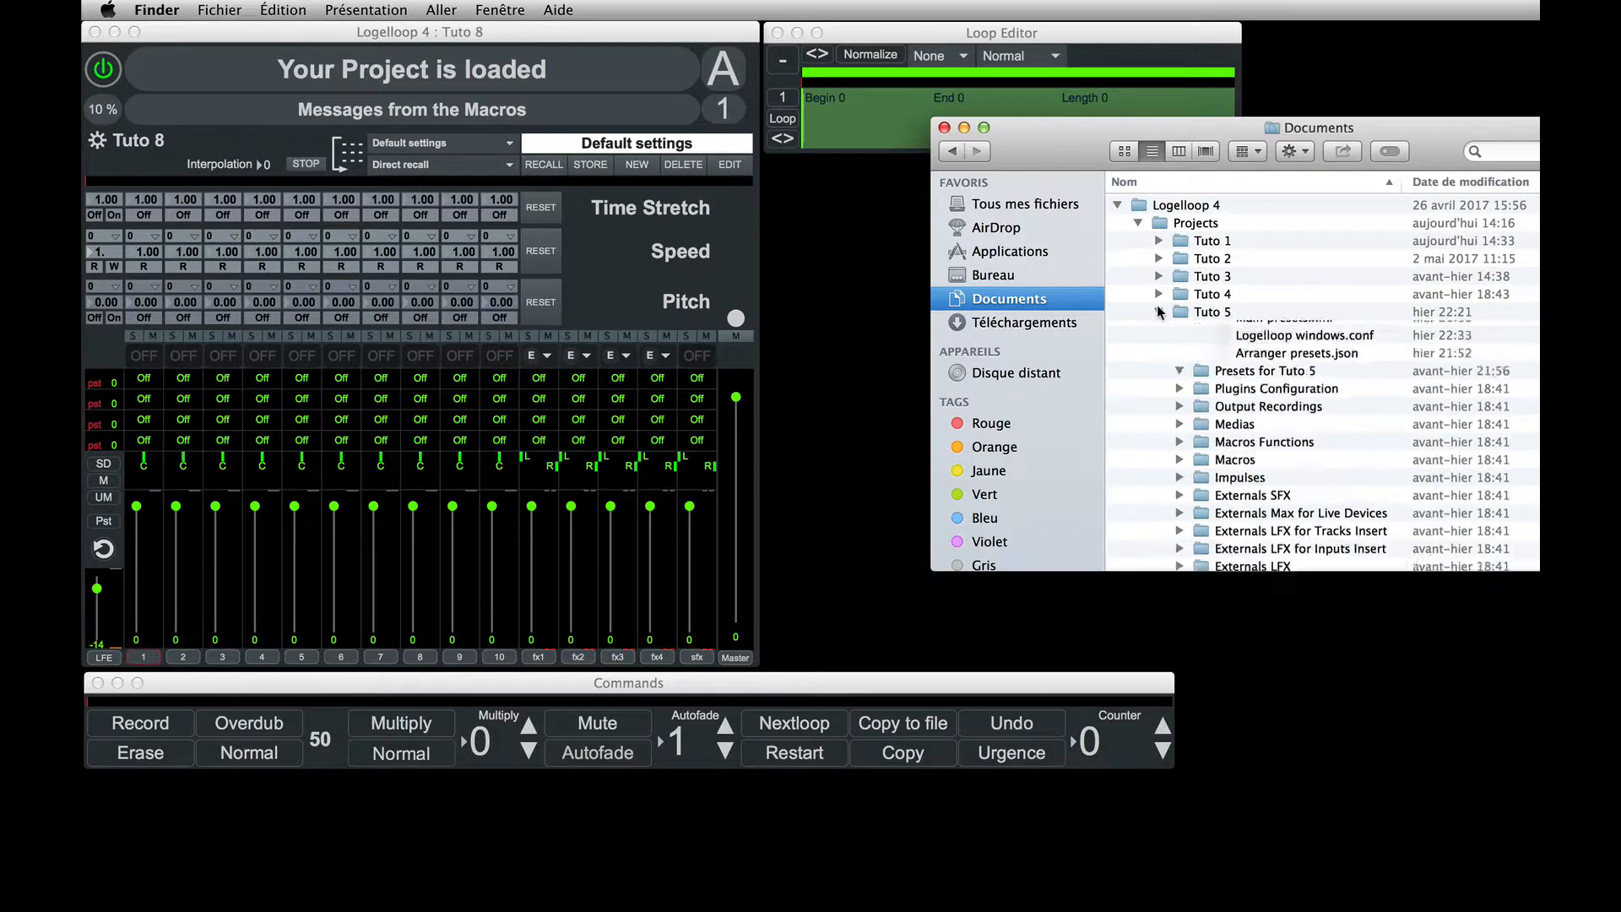
scroll(1162, 310, down, 5)
scroll(1164, 314, up, 1)
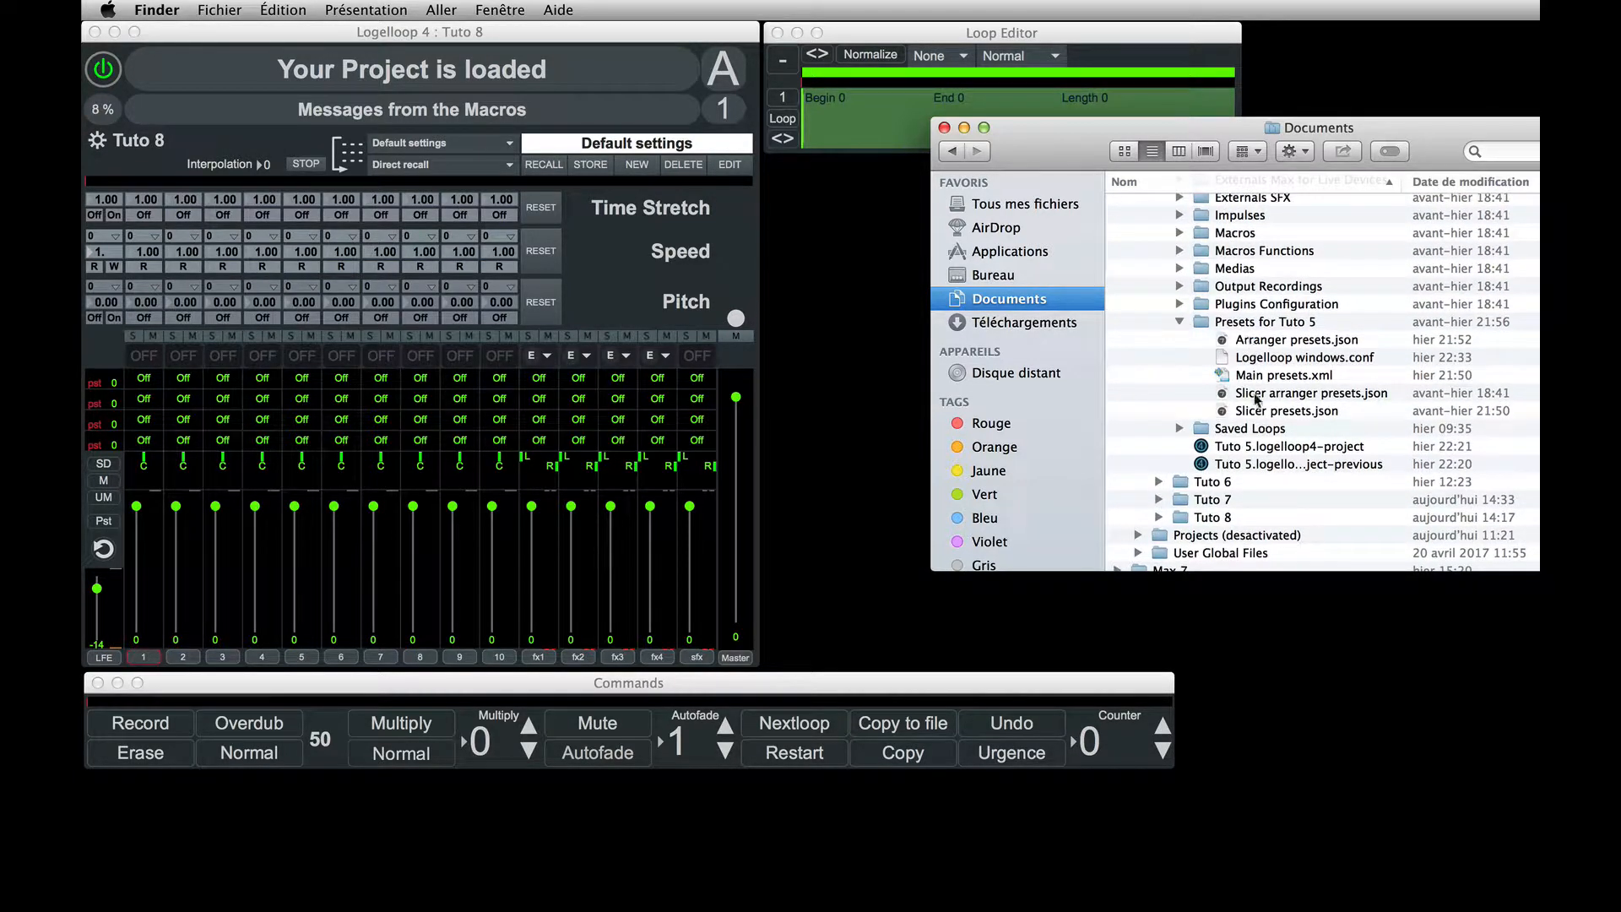
click(1179, 325)
scroll(1169, 338, up, 5)
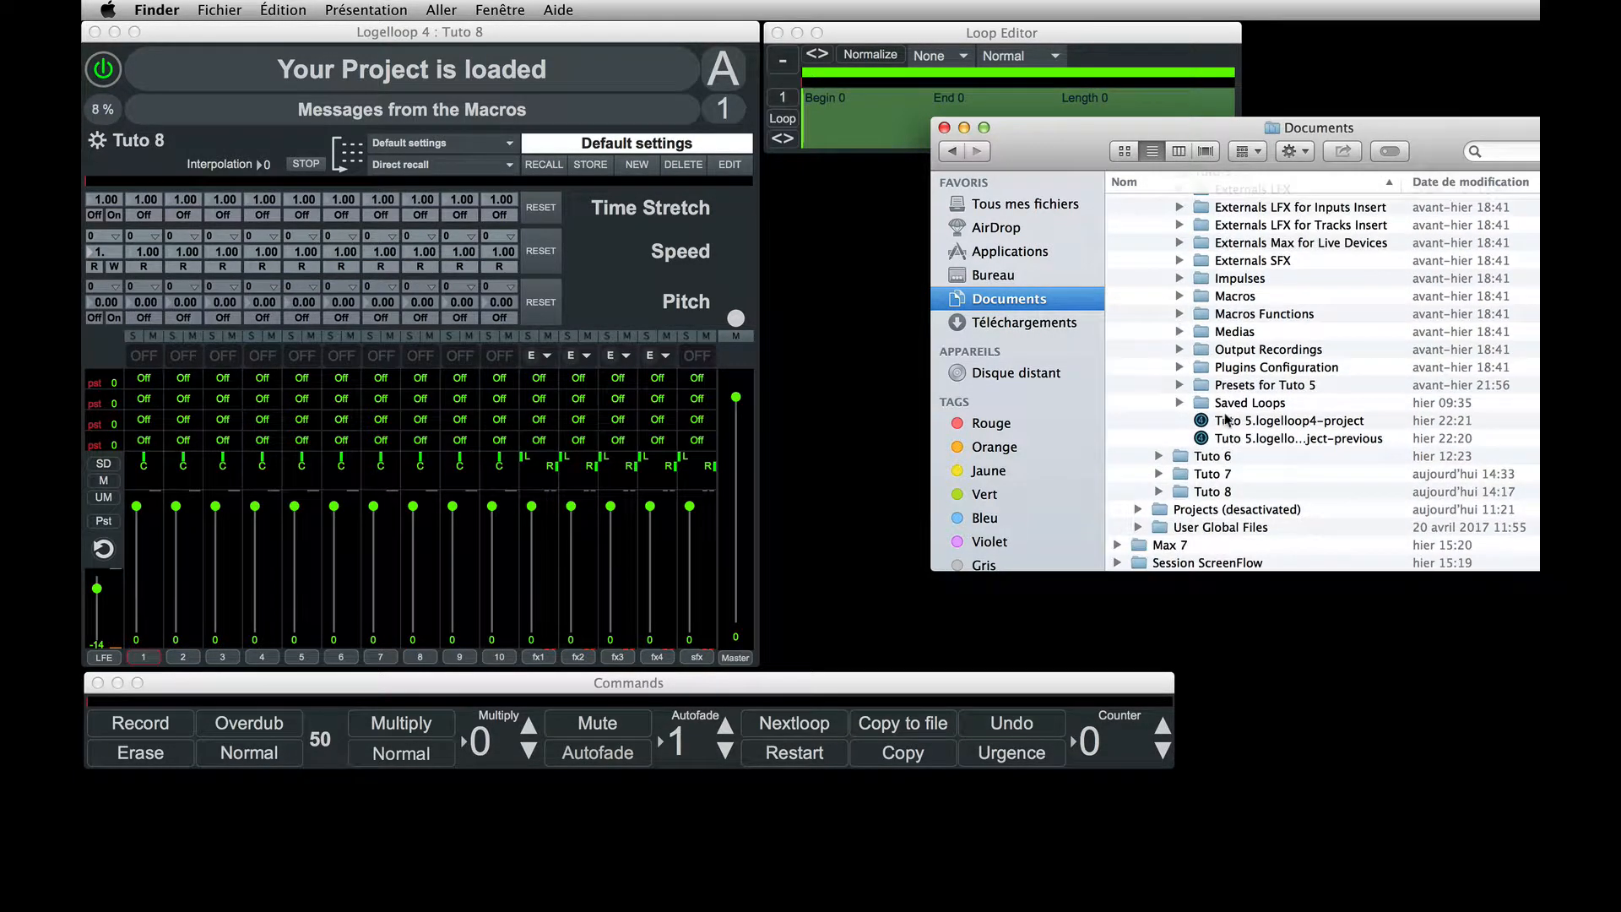
click(1159, 313)
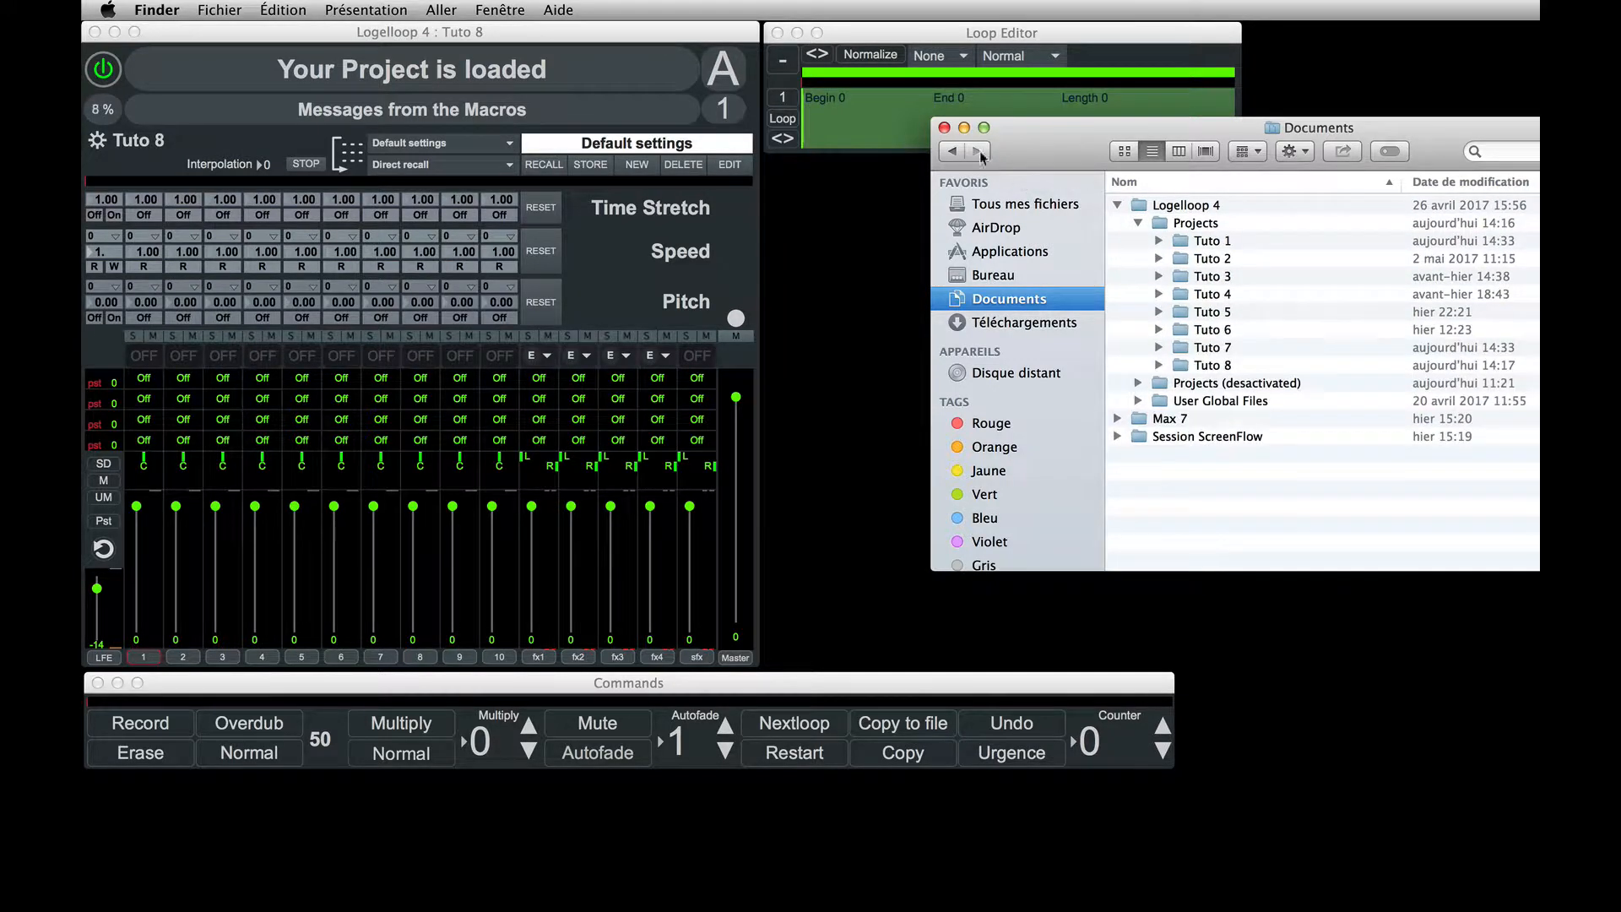
click(944, 128)
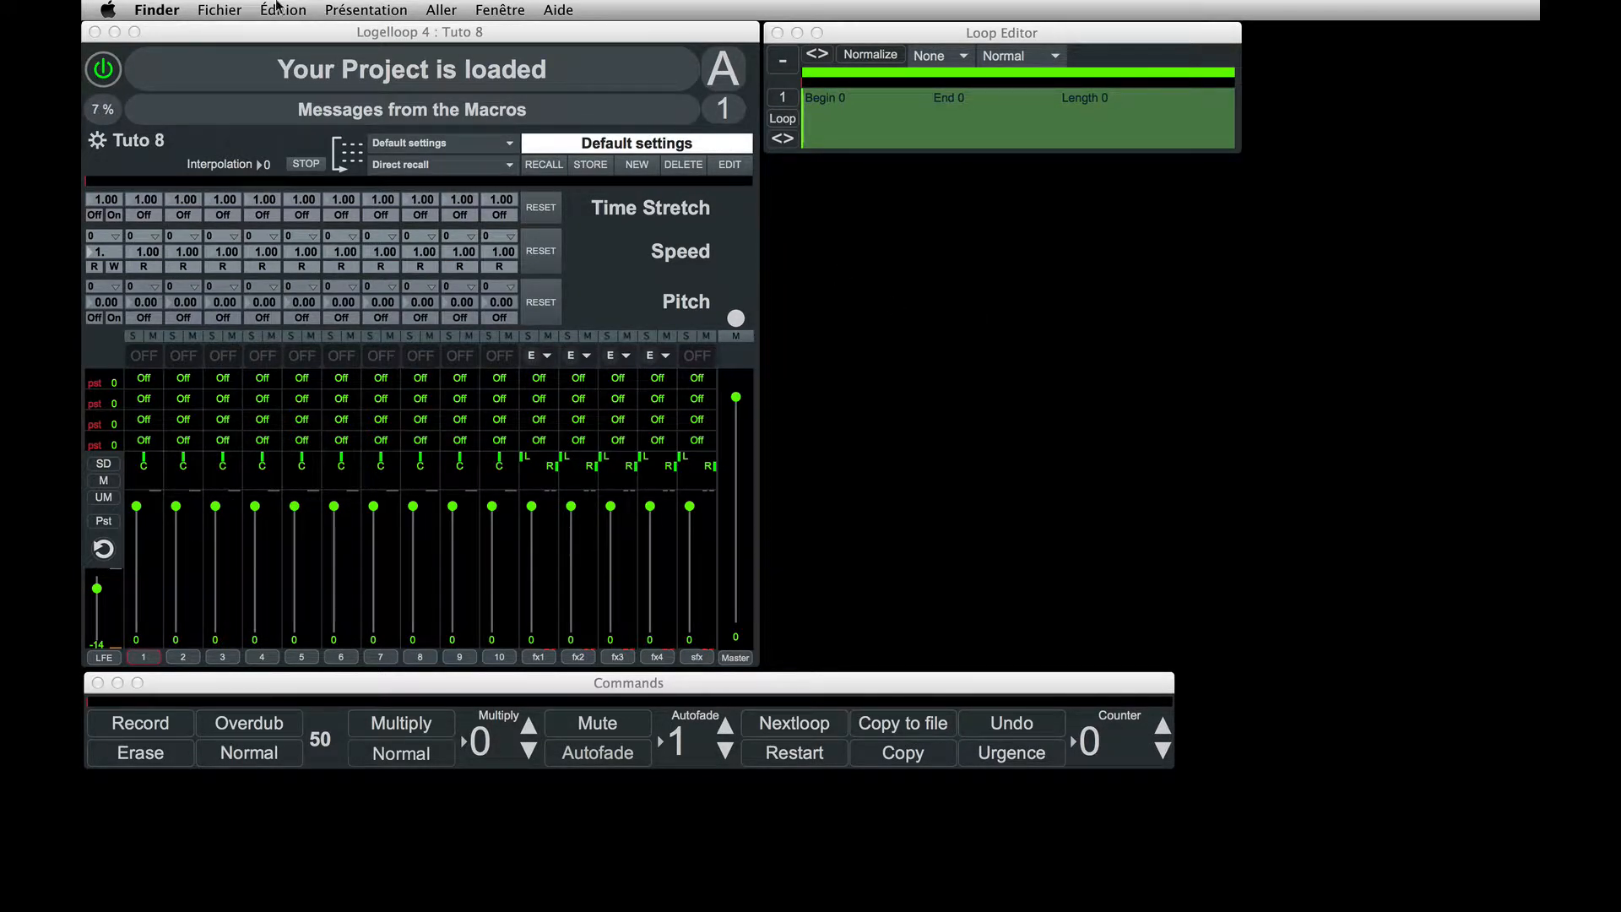
- Switch to Logelloop and review the recent projects list and the options for saving the project under another name
click(236, 32)
click(244, 10)
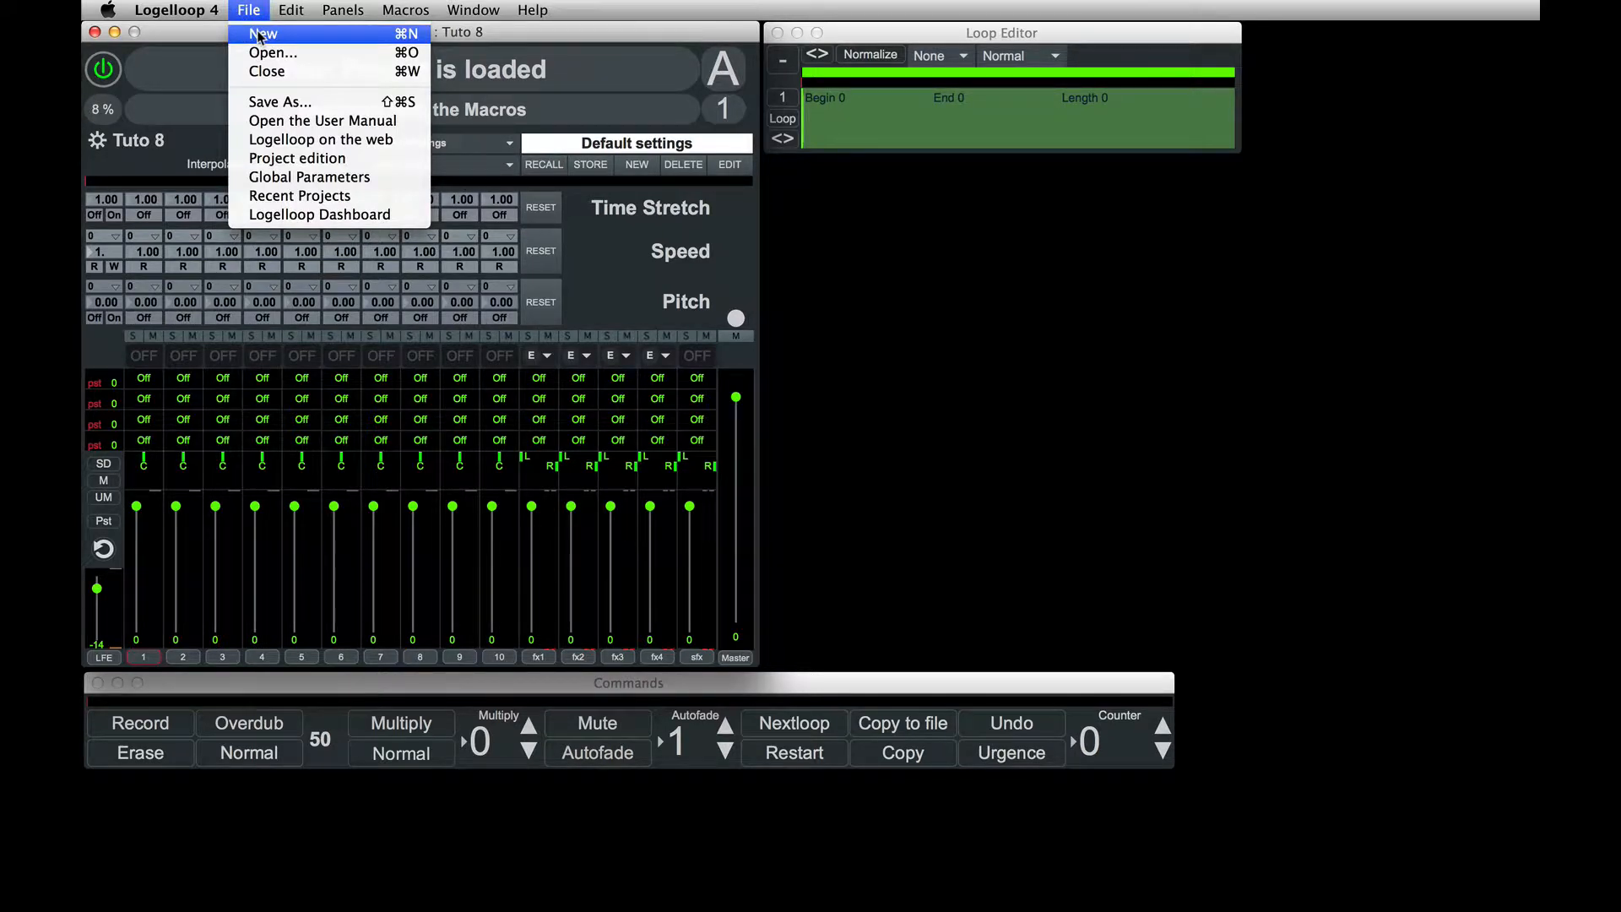
click(260, 33)
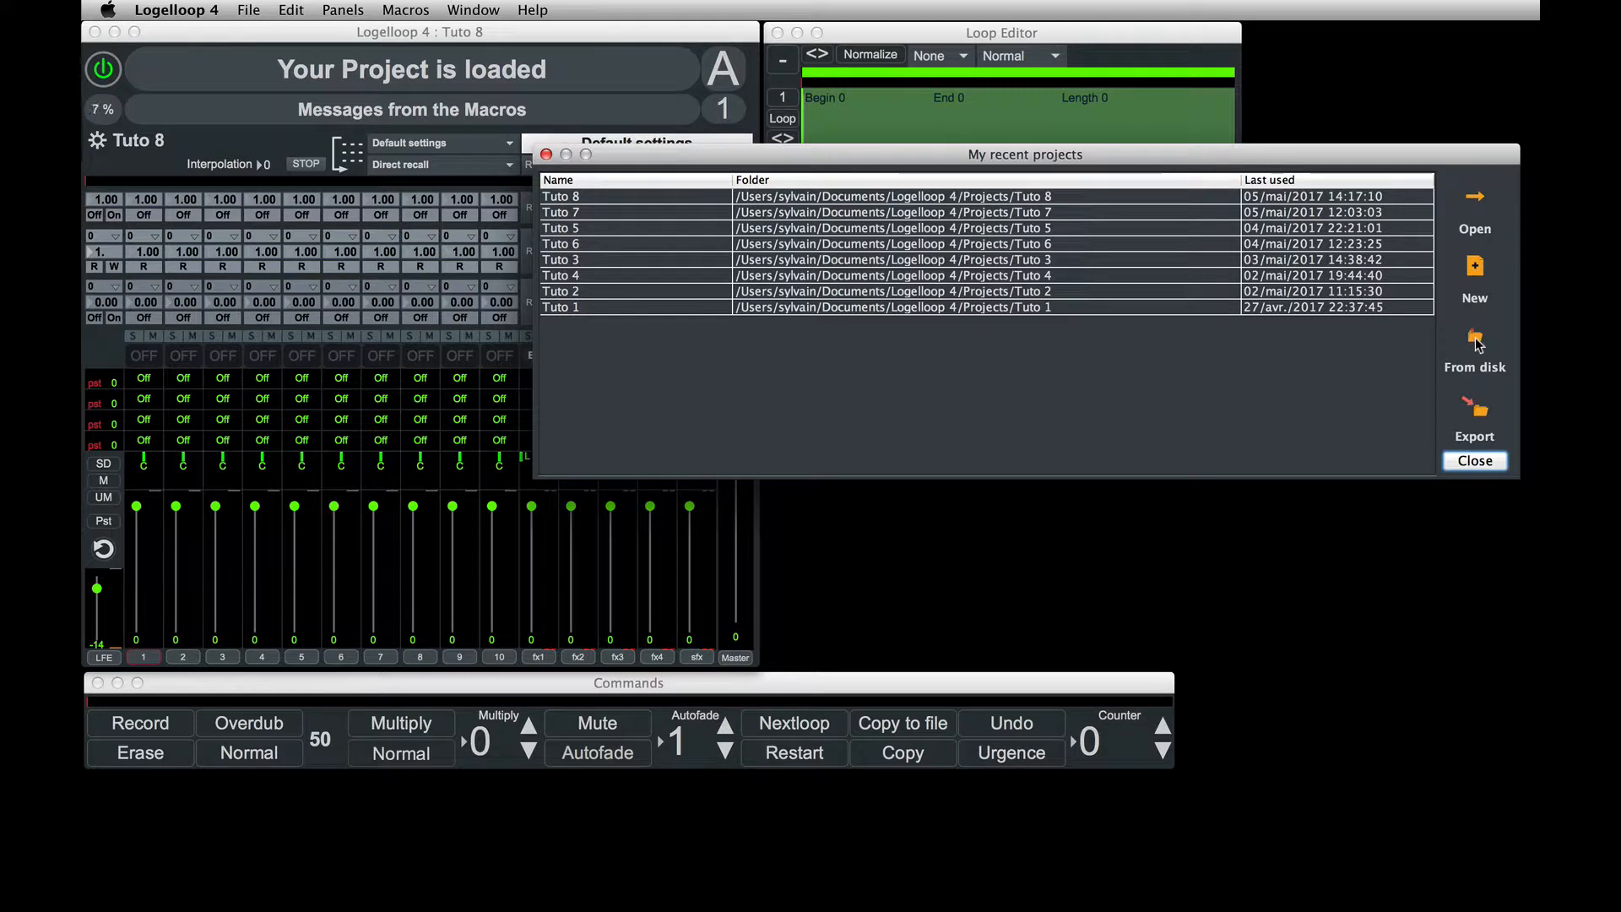
click(1482, 464)
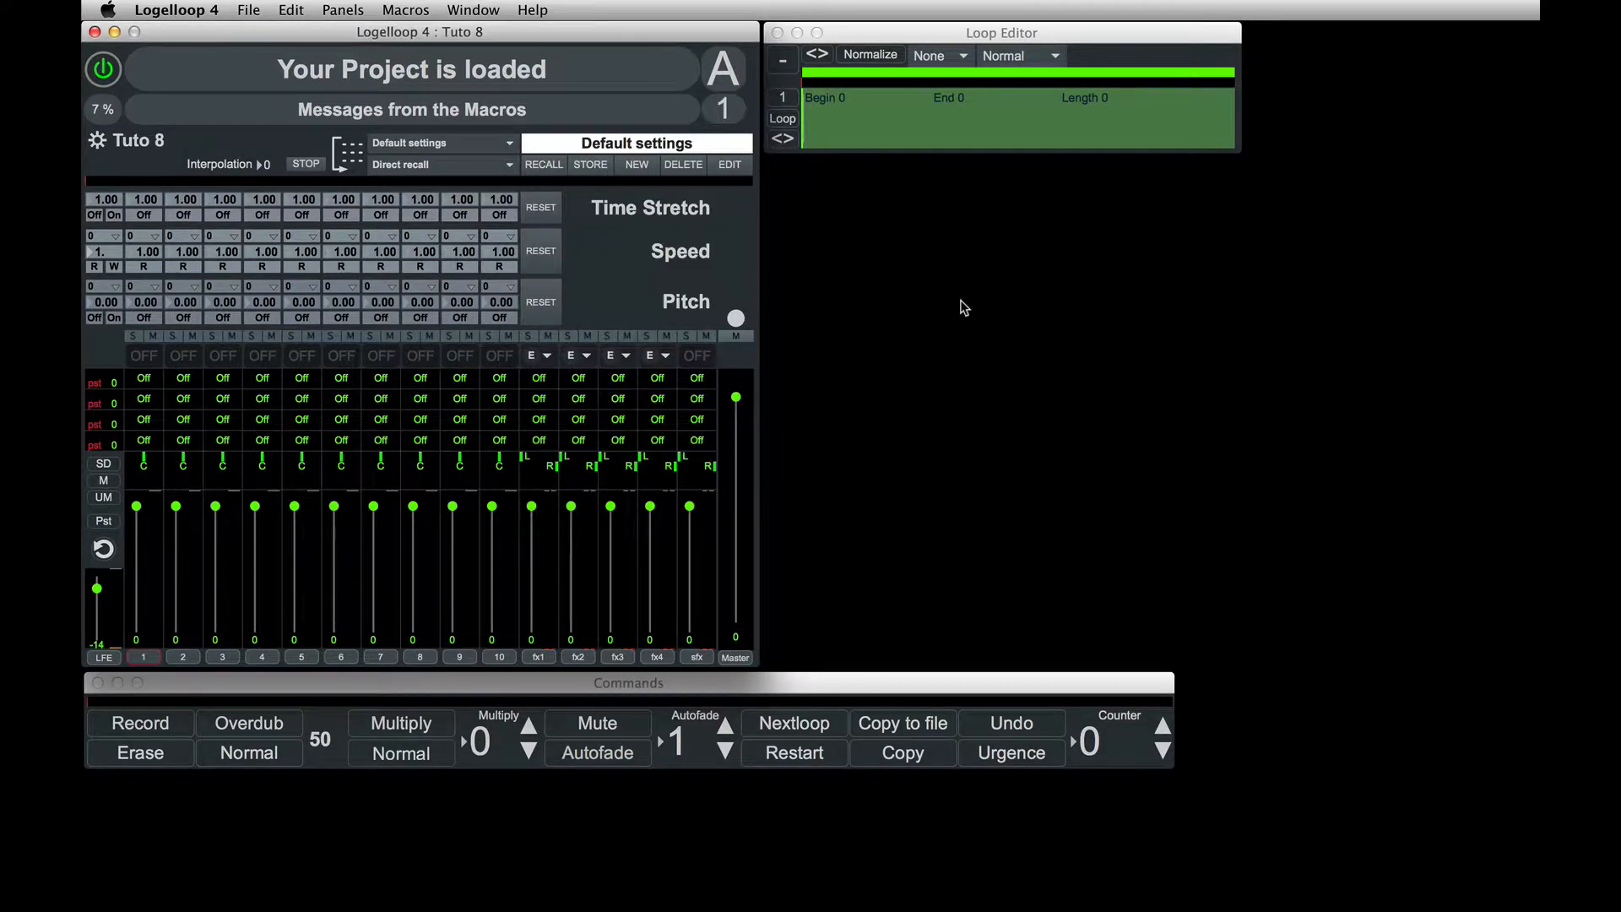
key(shift+super+s)
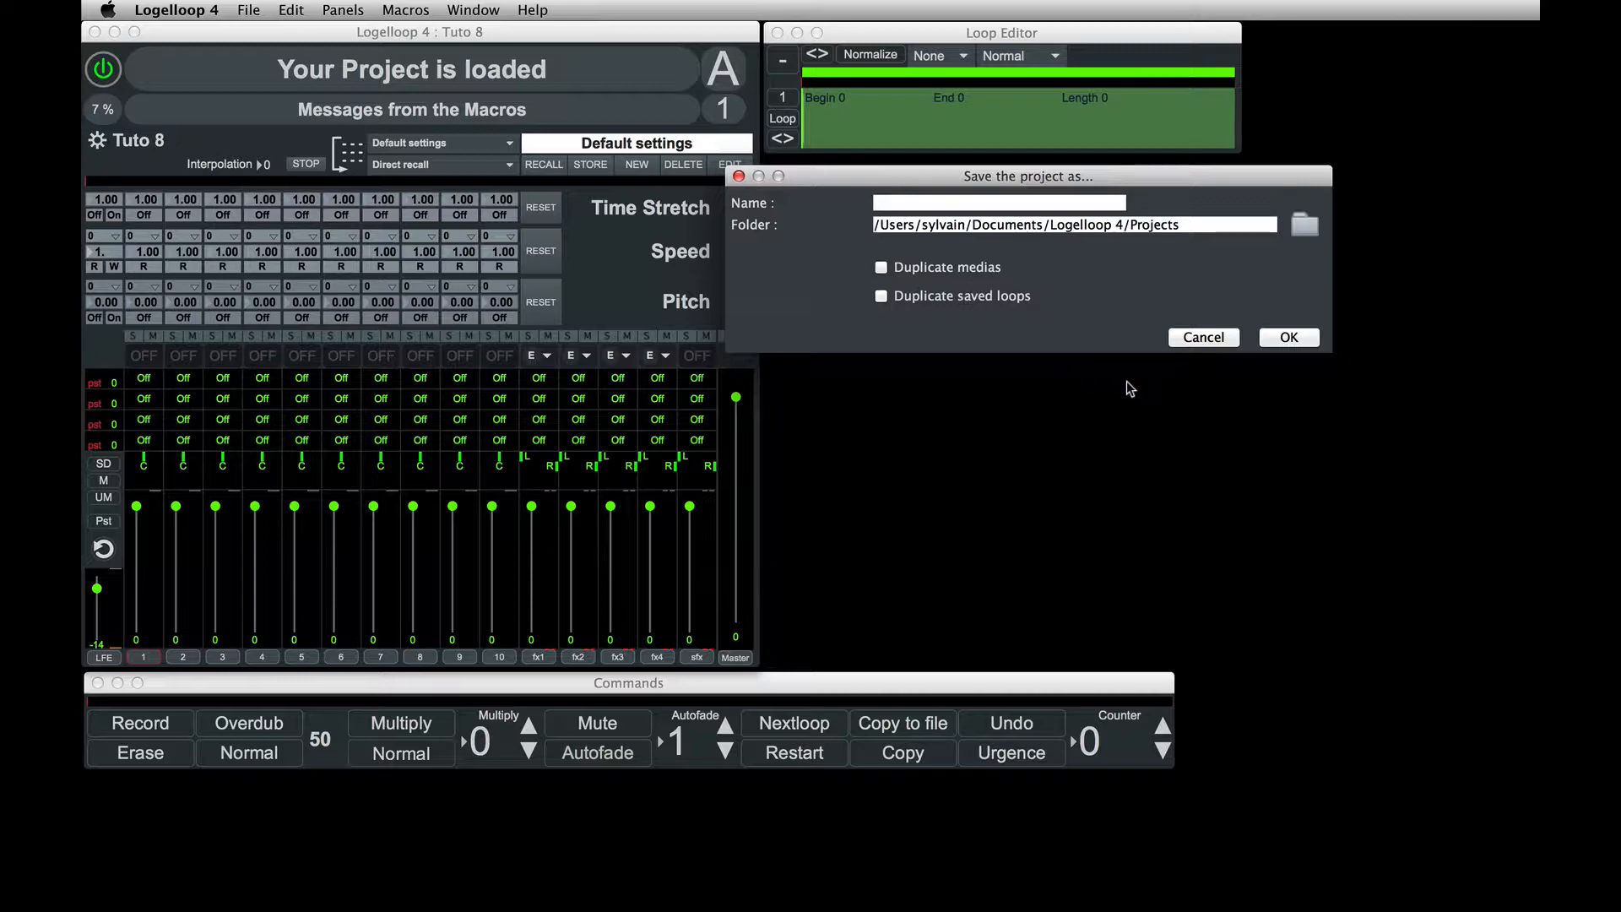
key(Return)
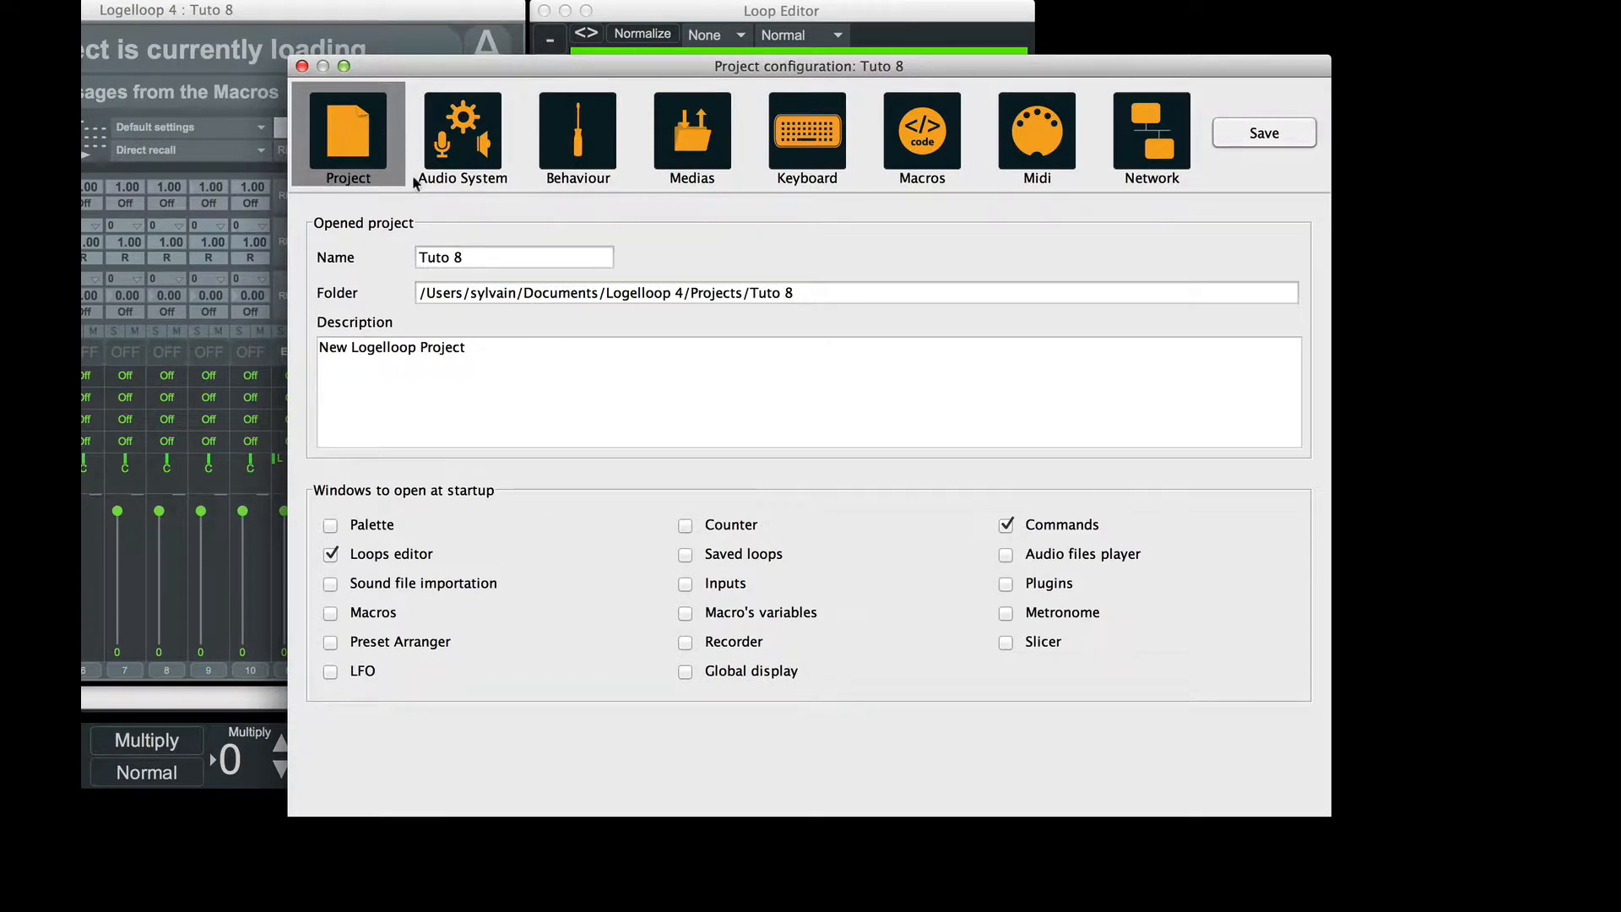
- Examine the project's description and try the Palette option among the windows opened at startup
click(517, 384)
key(super+a)
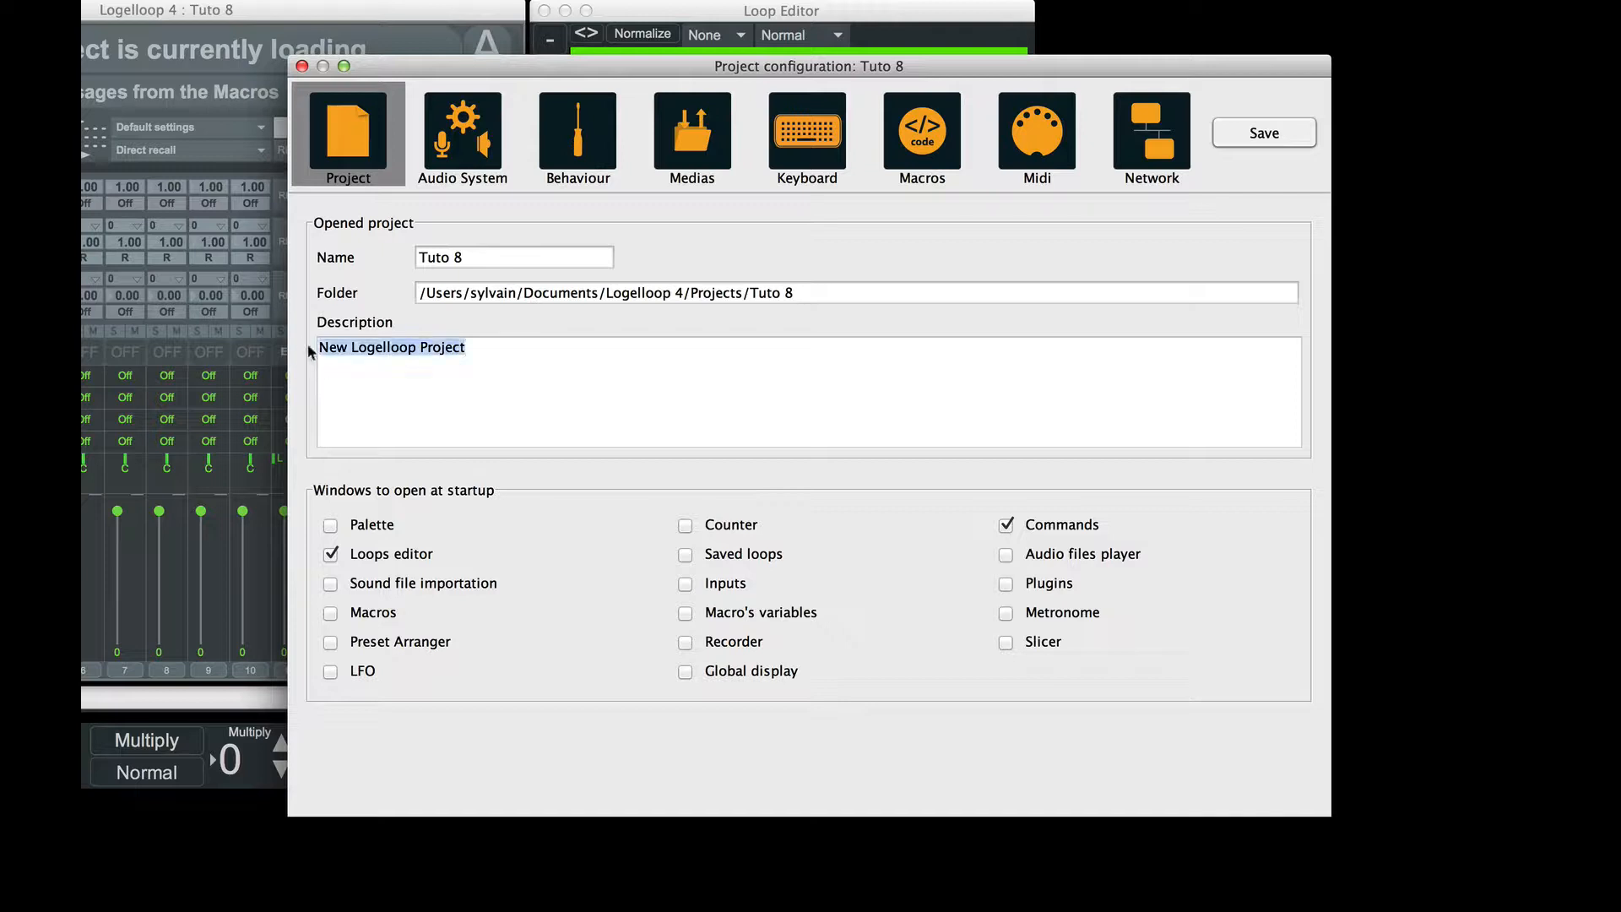
click(614, 400)
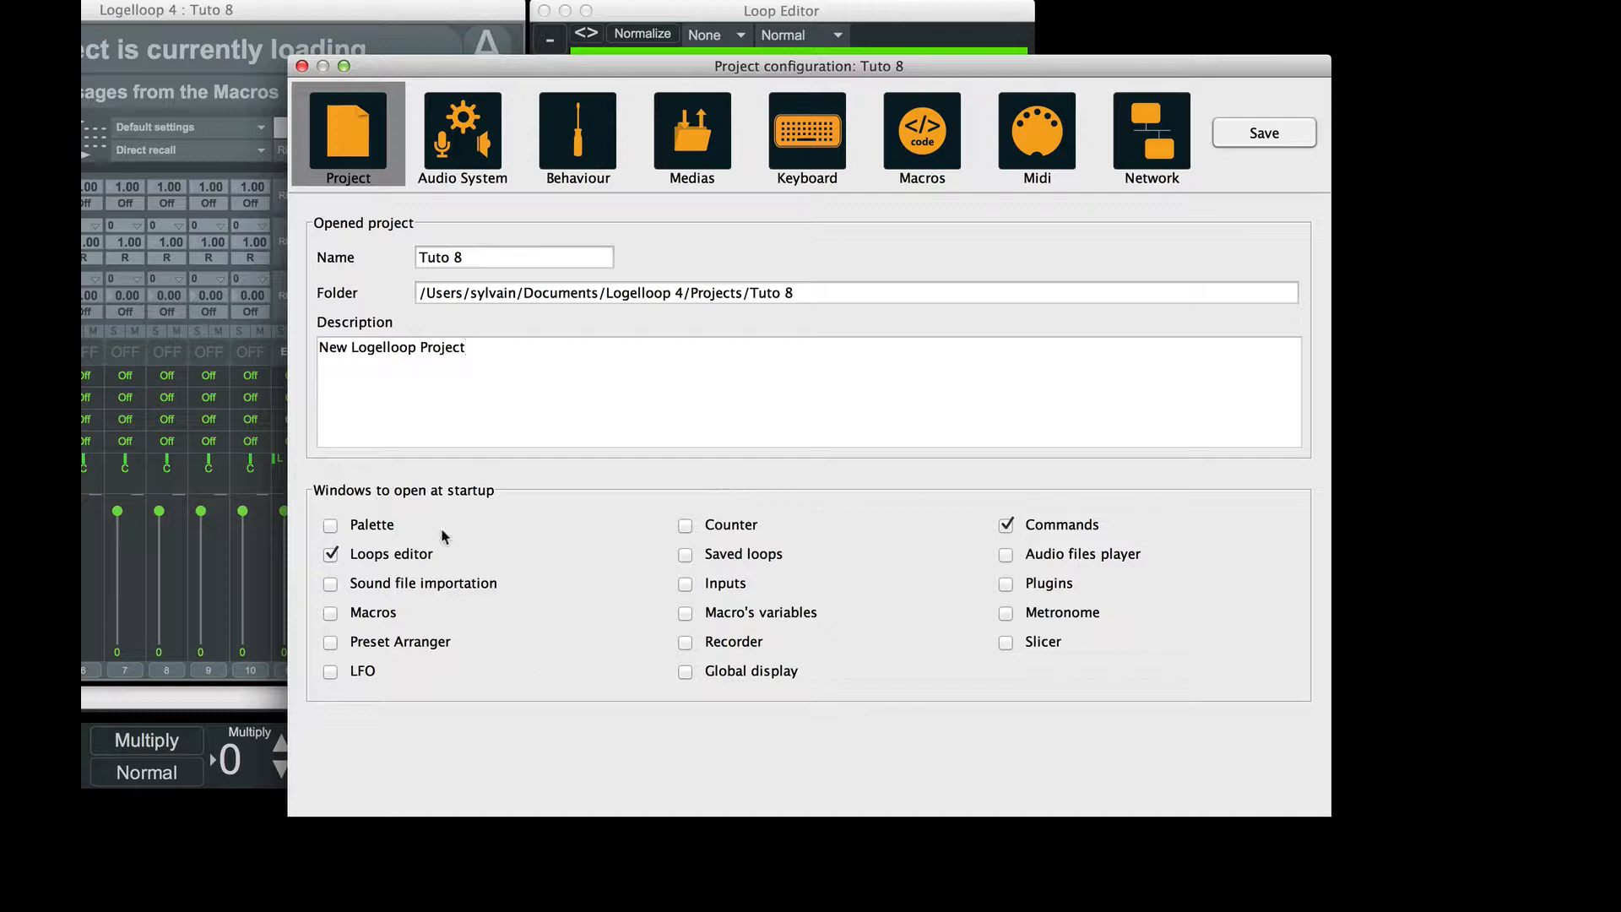
click(330, 525)
- Review the audio driver, inputs and outputs organisation sections of the project's audio system settings
click(465, 155)
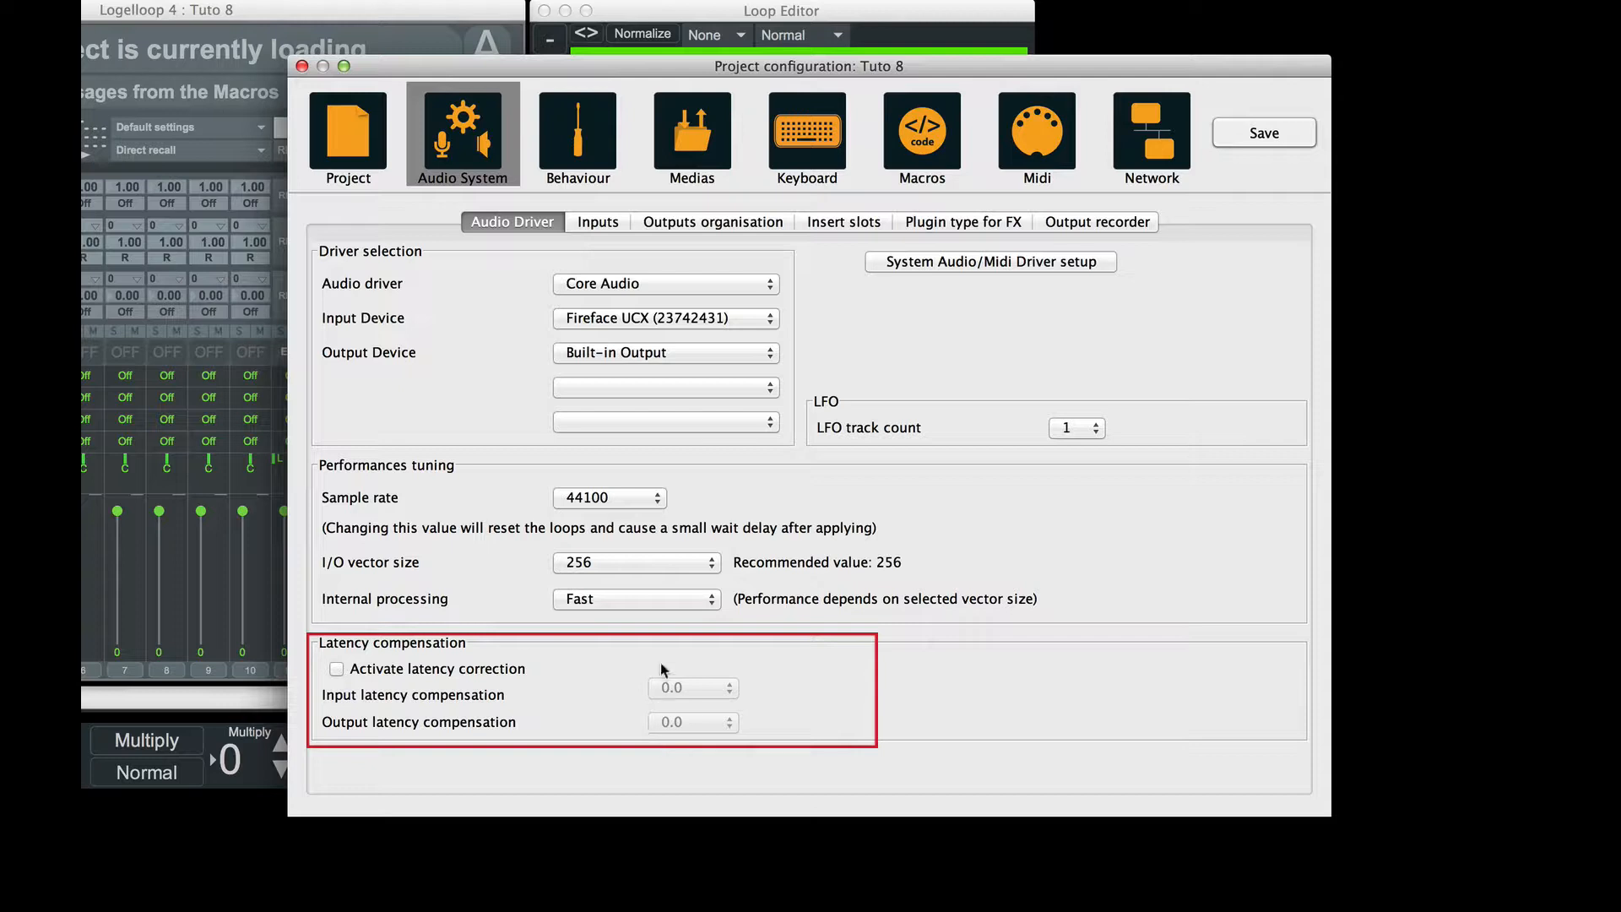
click(603, 221)
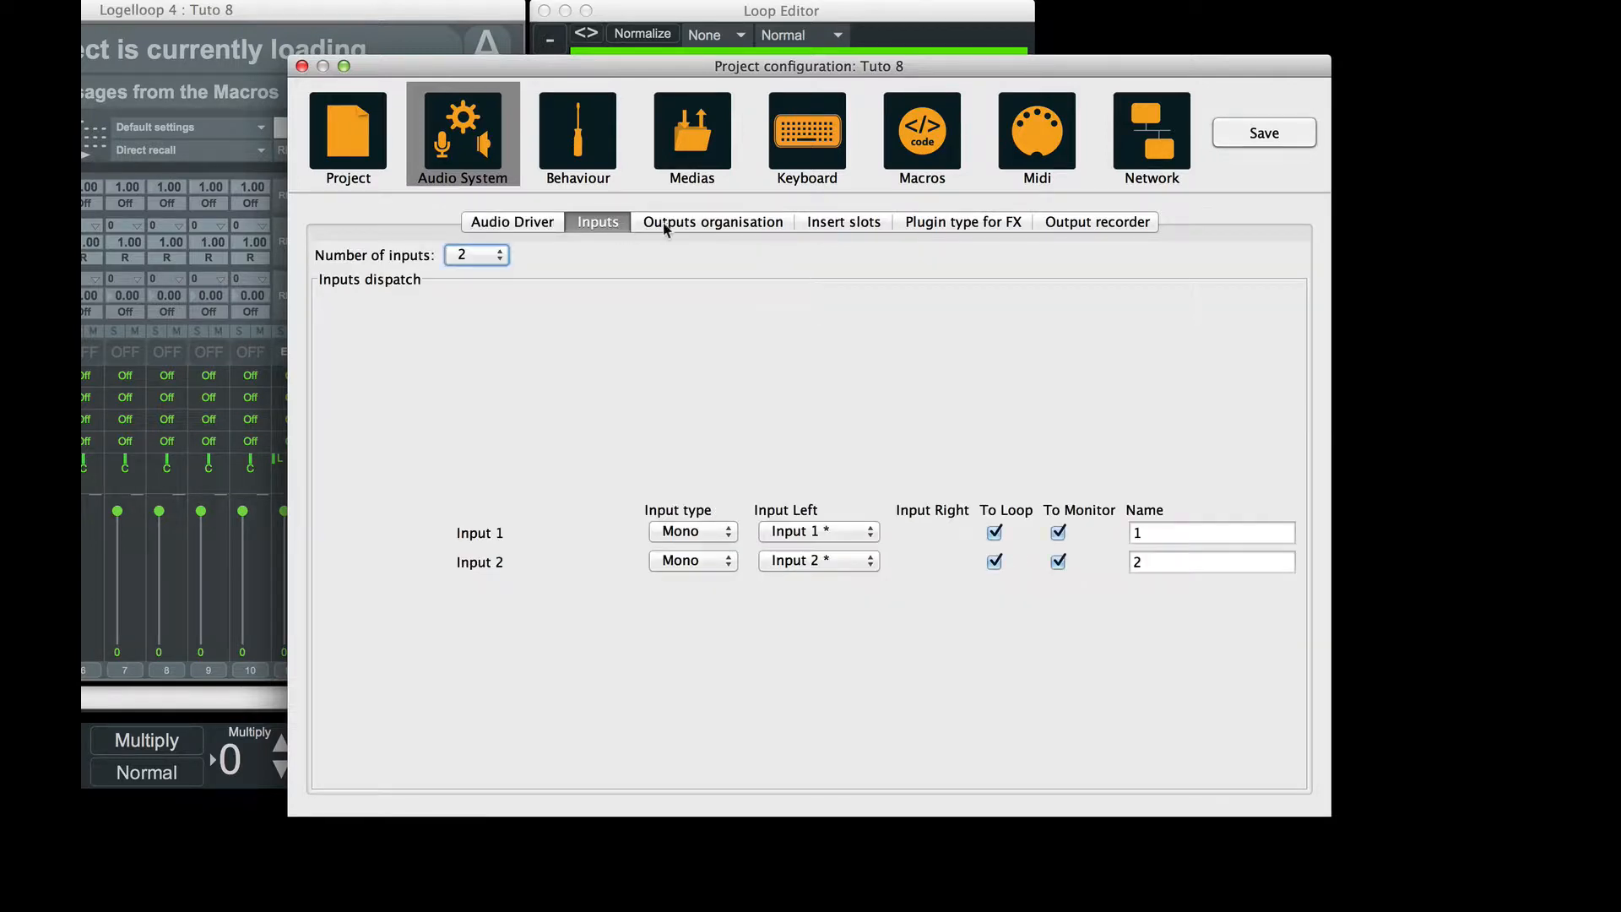
click(691, 223)
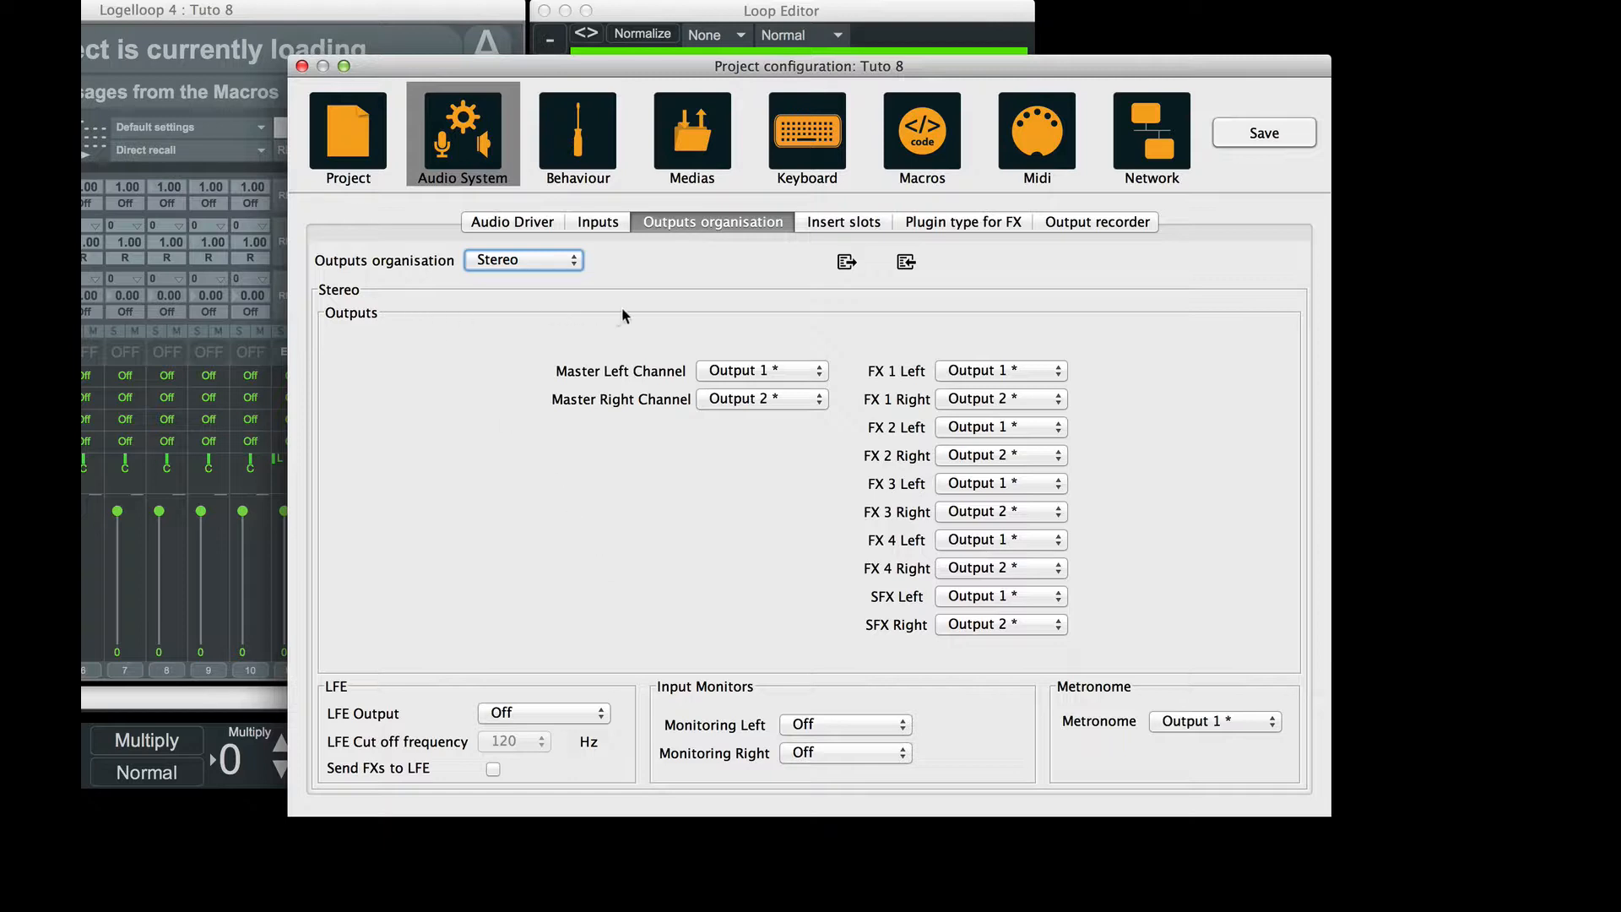
- Try the Multitrack outputs organisation and set it to Spatialized
click(525, 261)
click(527, 278)
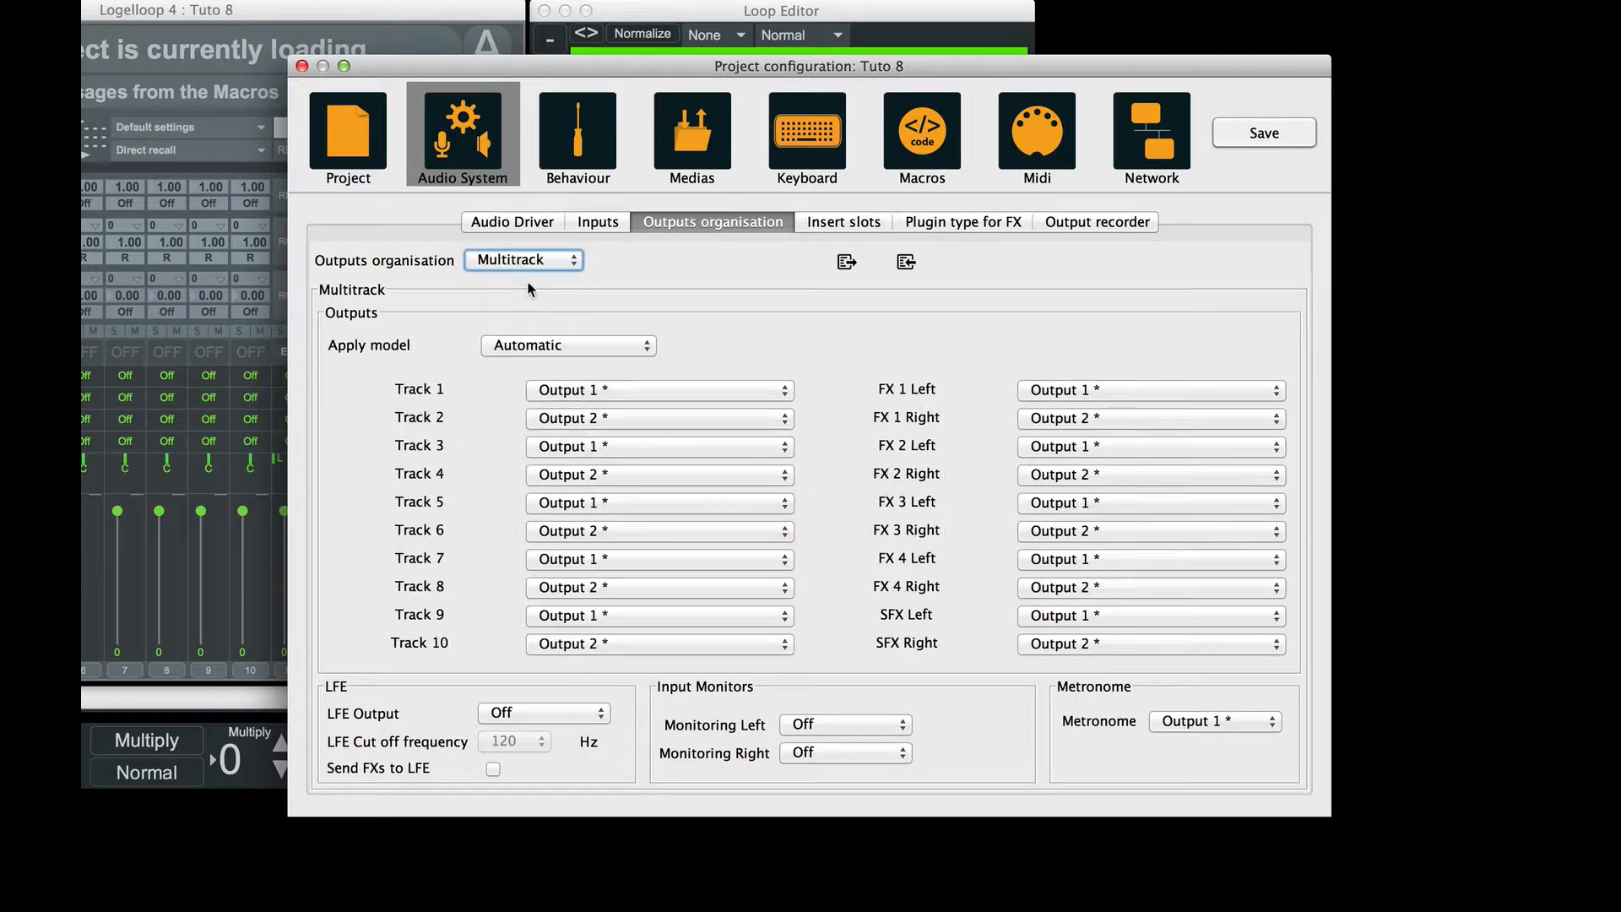
click(528, 261)
click(513, 278)
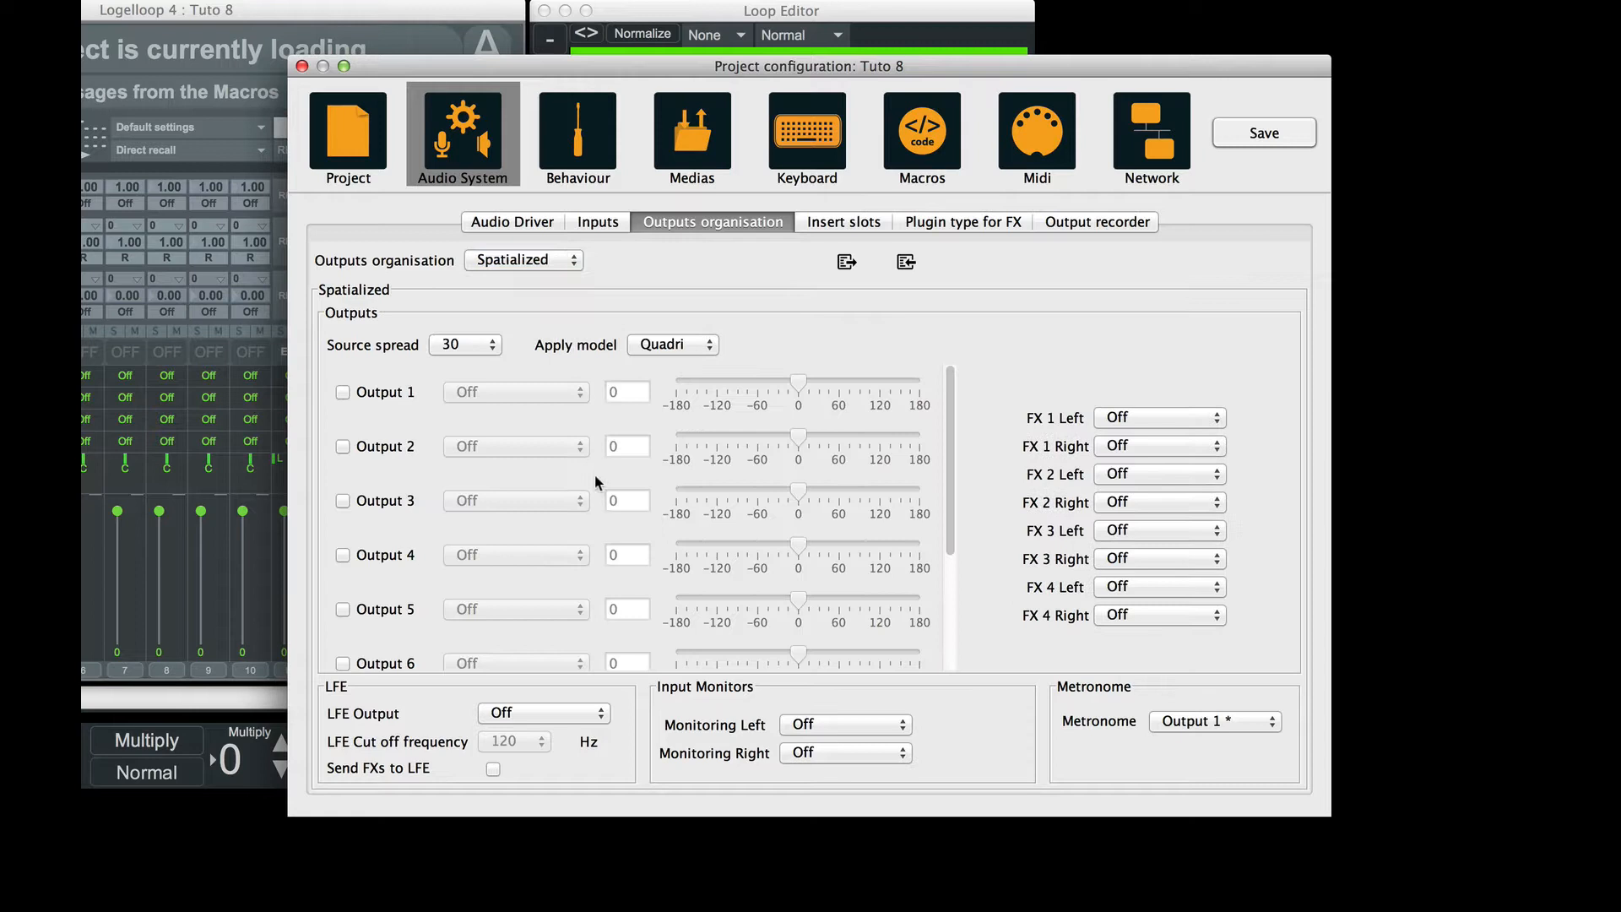
- Enable spatialized outputs 1 to 4 and apply the Quadri model to them
click(393, 392)
click(385, 446)
click(384, 500)
click(382, 555)
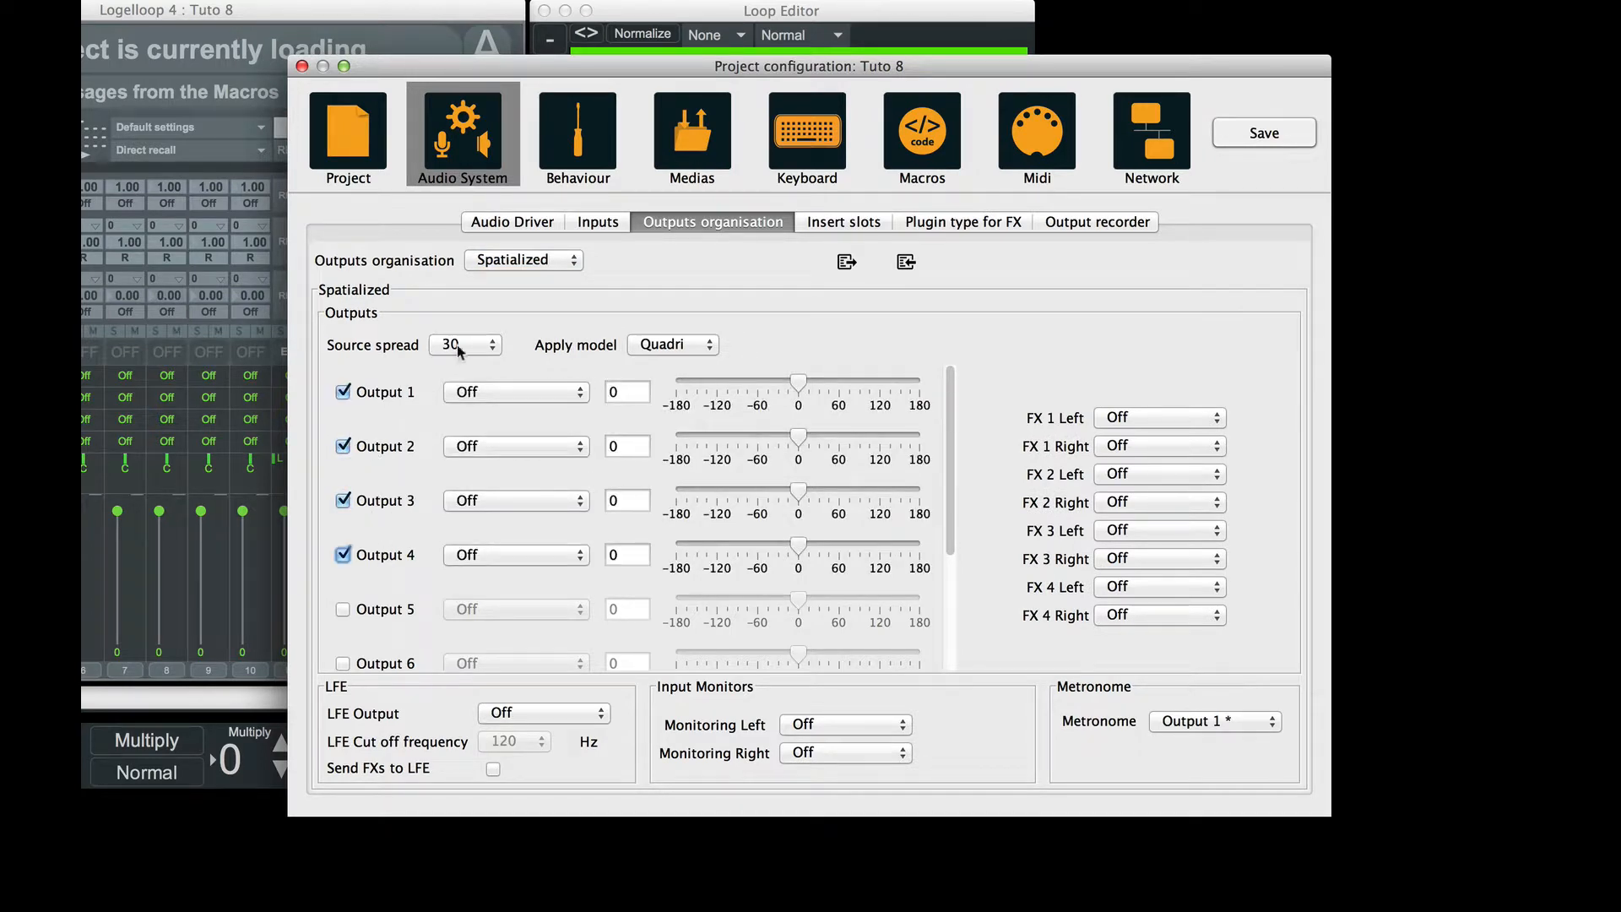
click(457, 345)
click(542, 320)
click(667, 342)
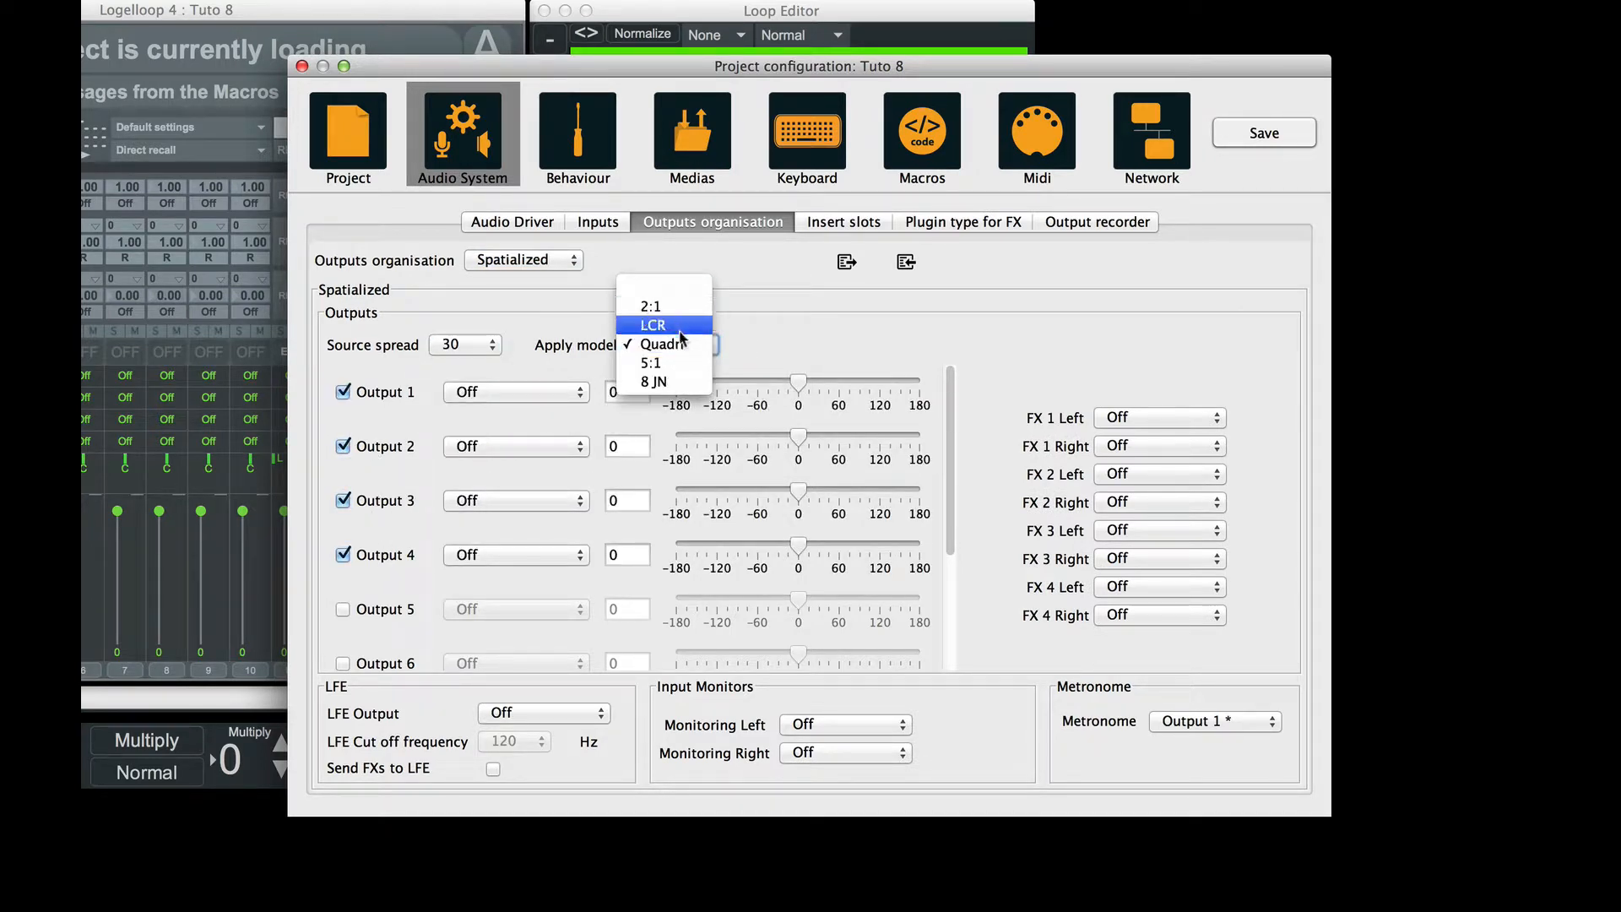
click(682, 347)
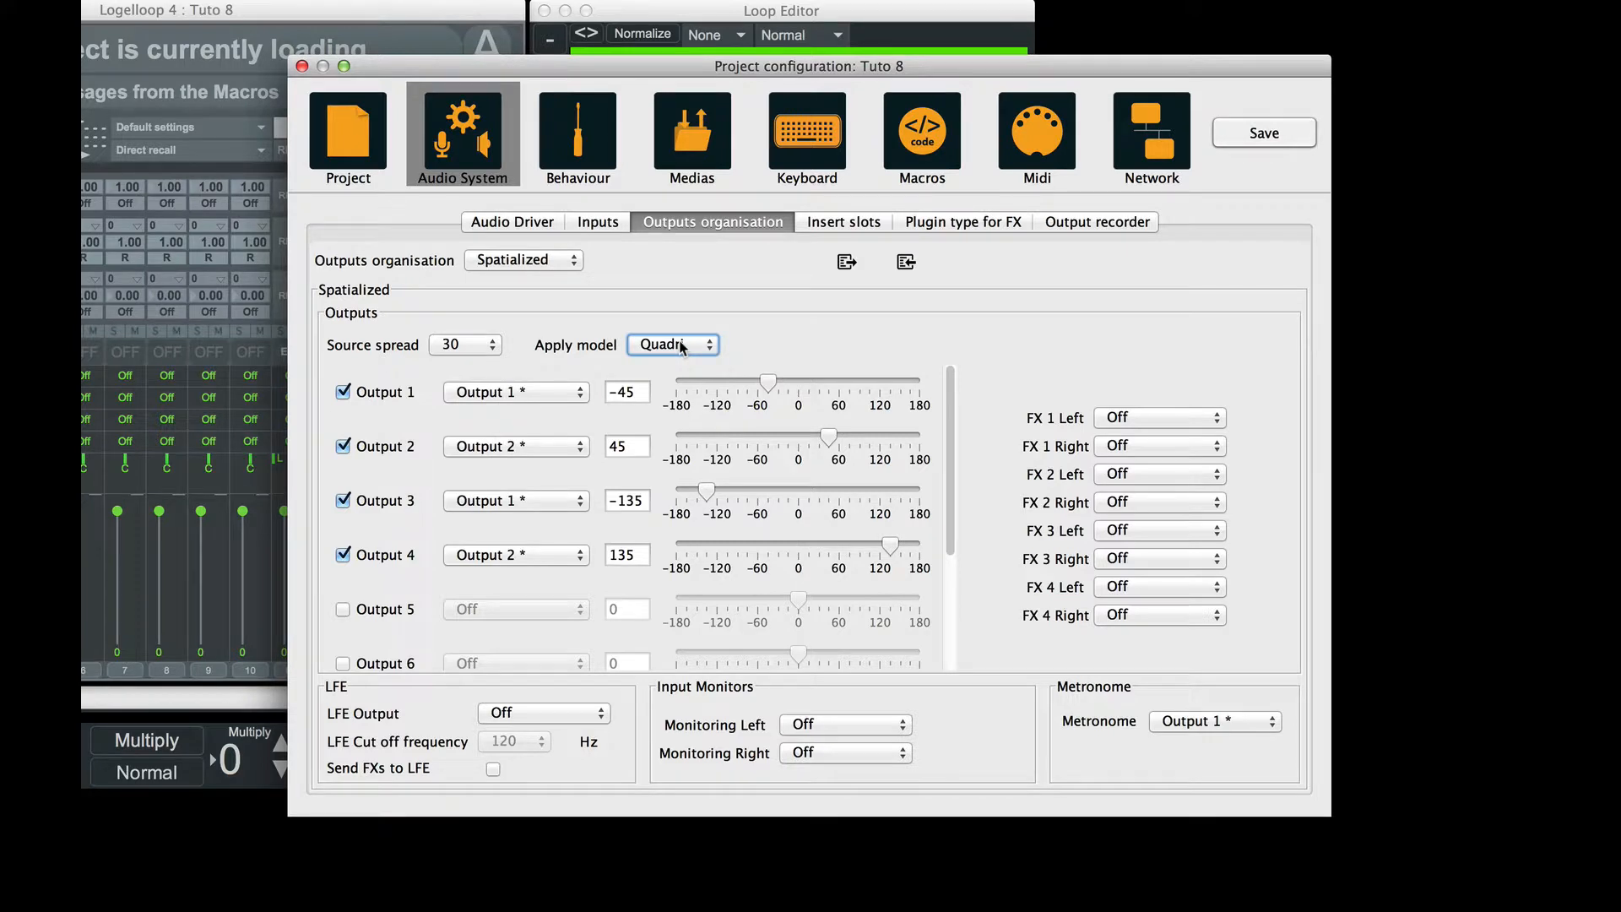
- Copy the outputs configuration and paste it as text into a note in Notes
click(847, 263)
key(super+Tab)
key(super+v)
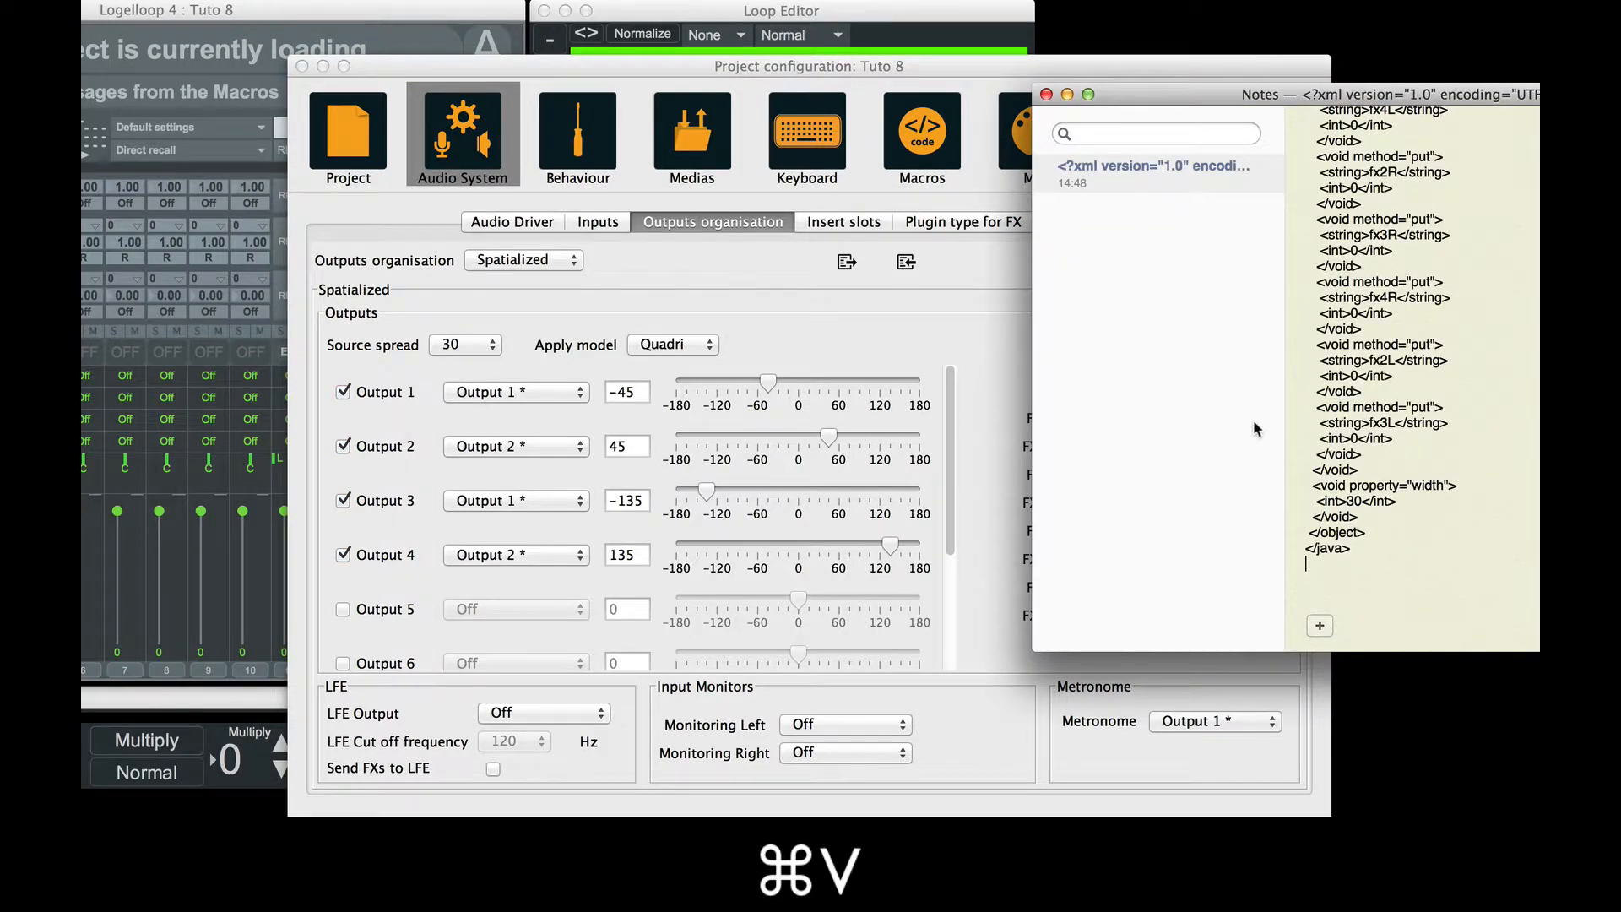
- Return to the project configuration, move Output 1's angle to -146 and import the copied outputs configuration
click(859, 321)
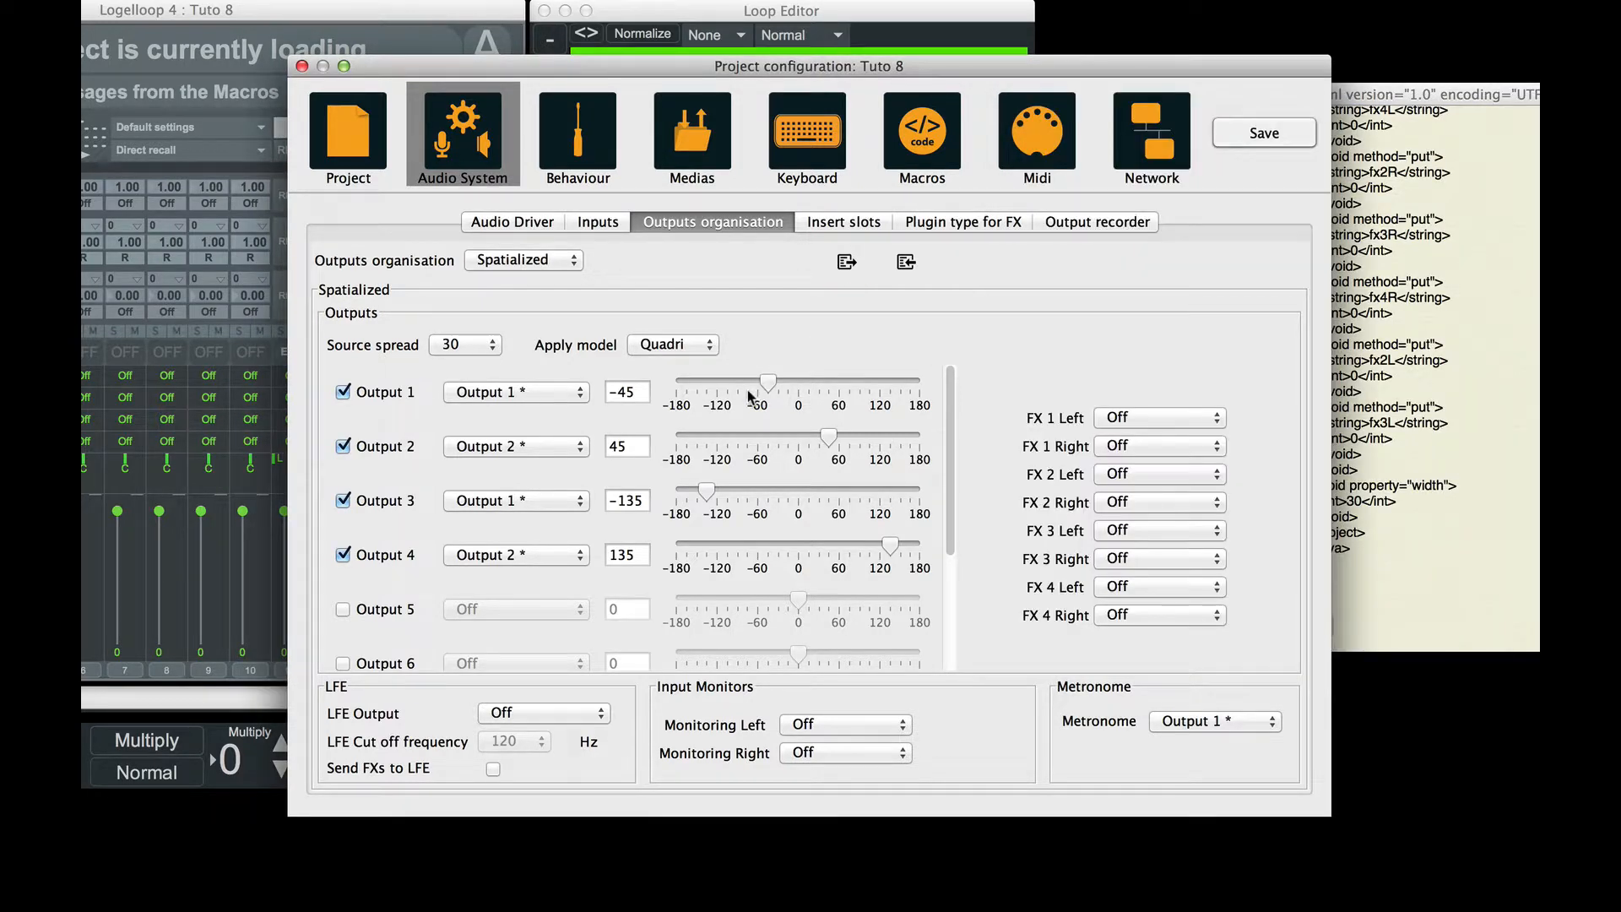
click(699, 389)
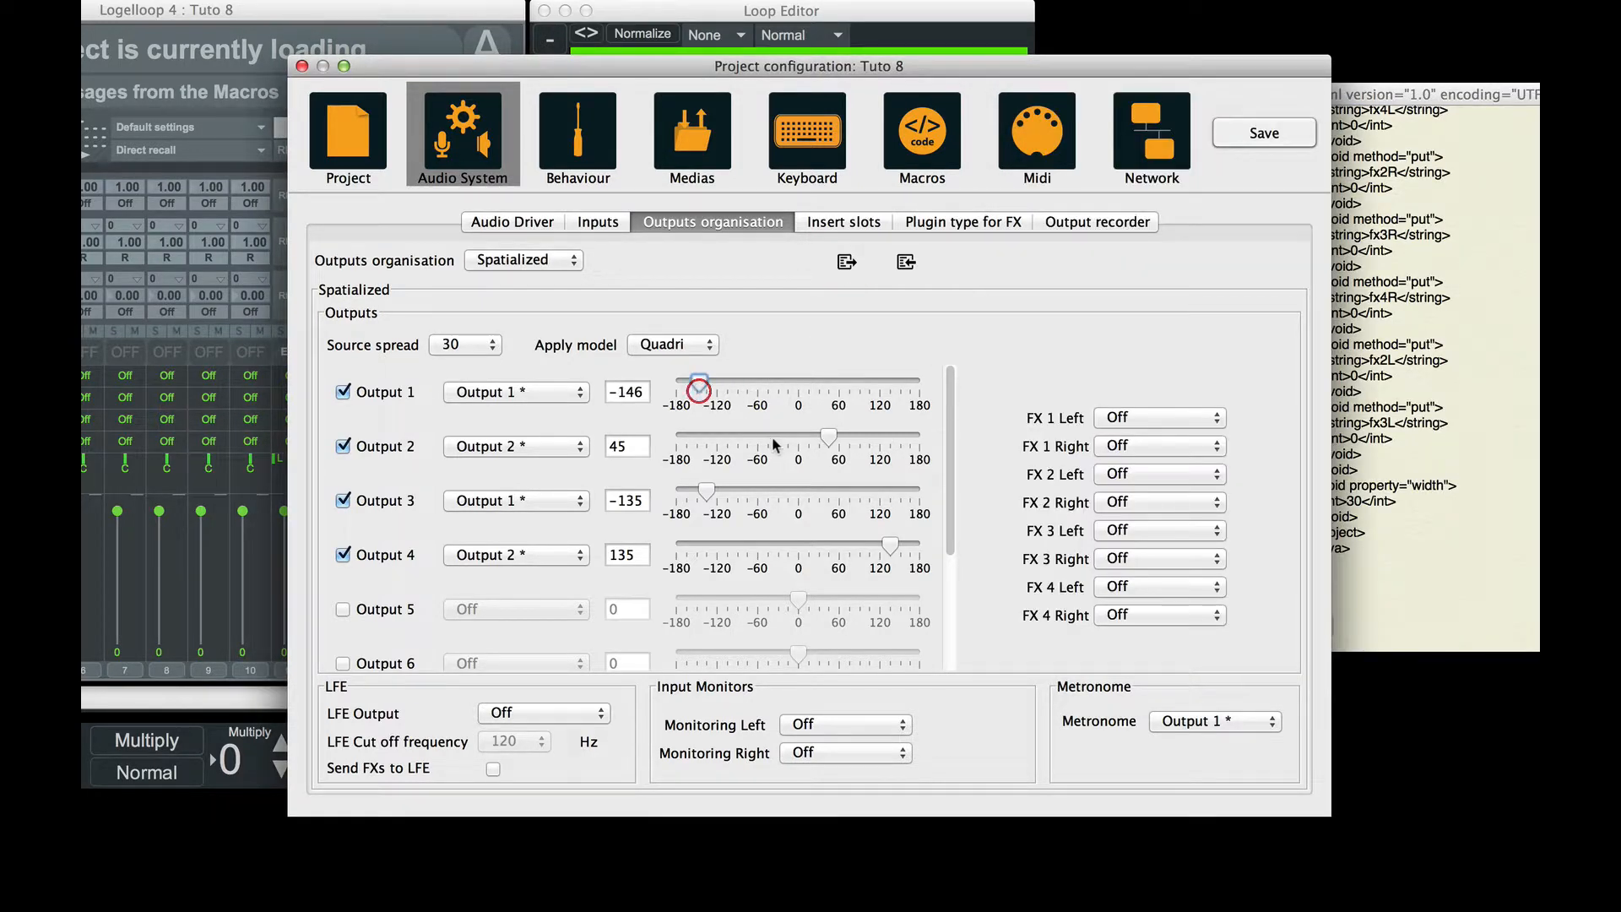
click(903, 261)
- Review the insert slots, FX plugin types, output recorder, looper behaviour and media folder settings
click(831, 222)
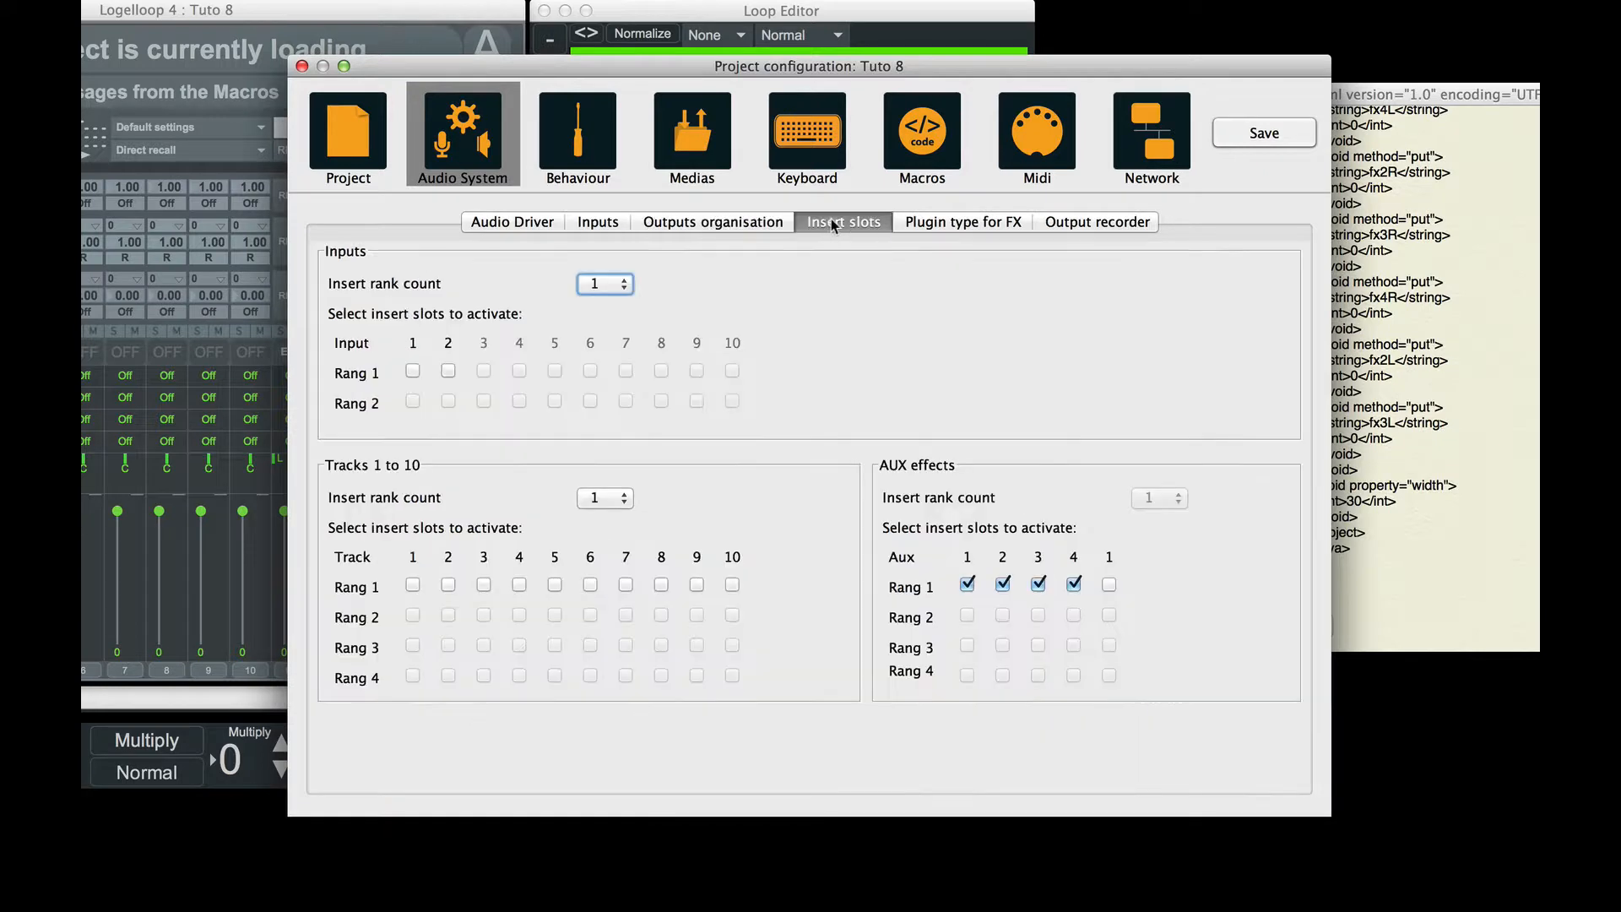
click(956, 222)
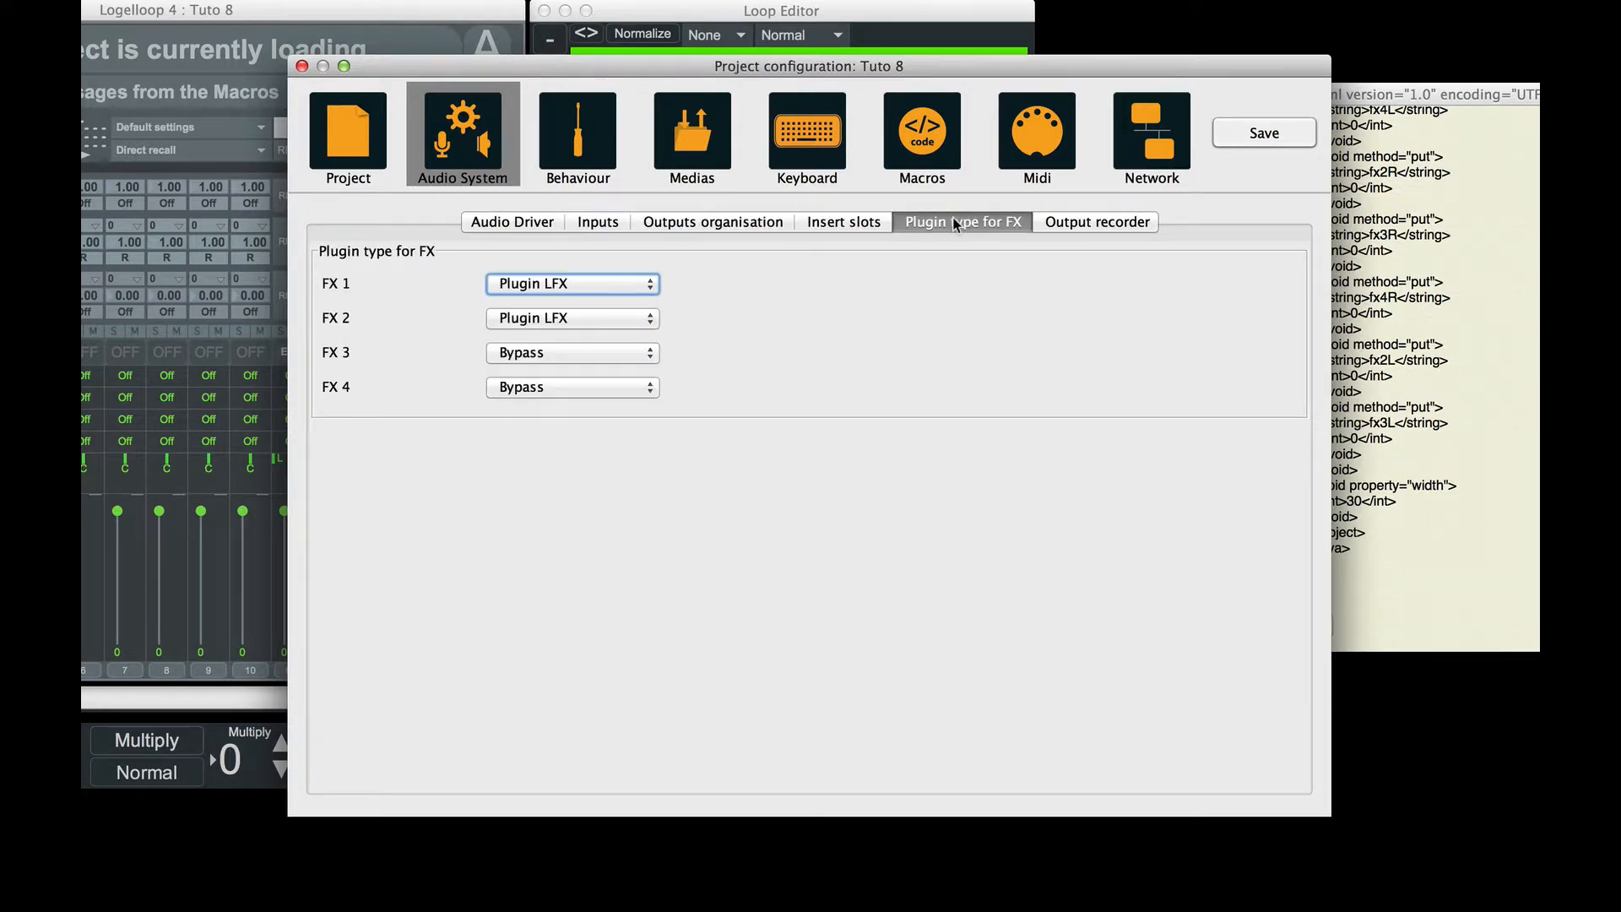
click(1049, 225)
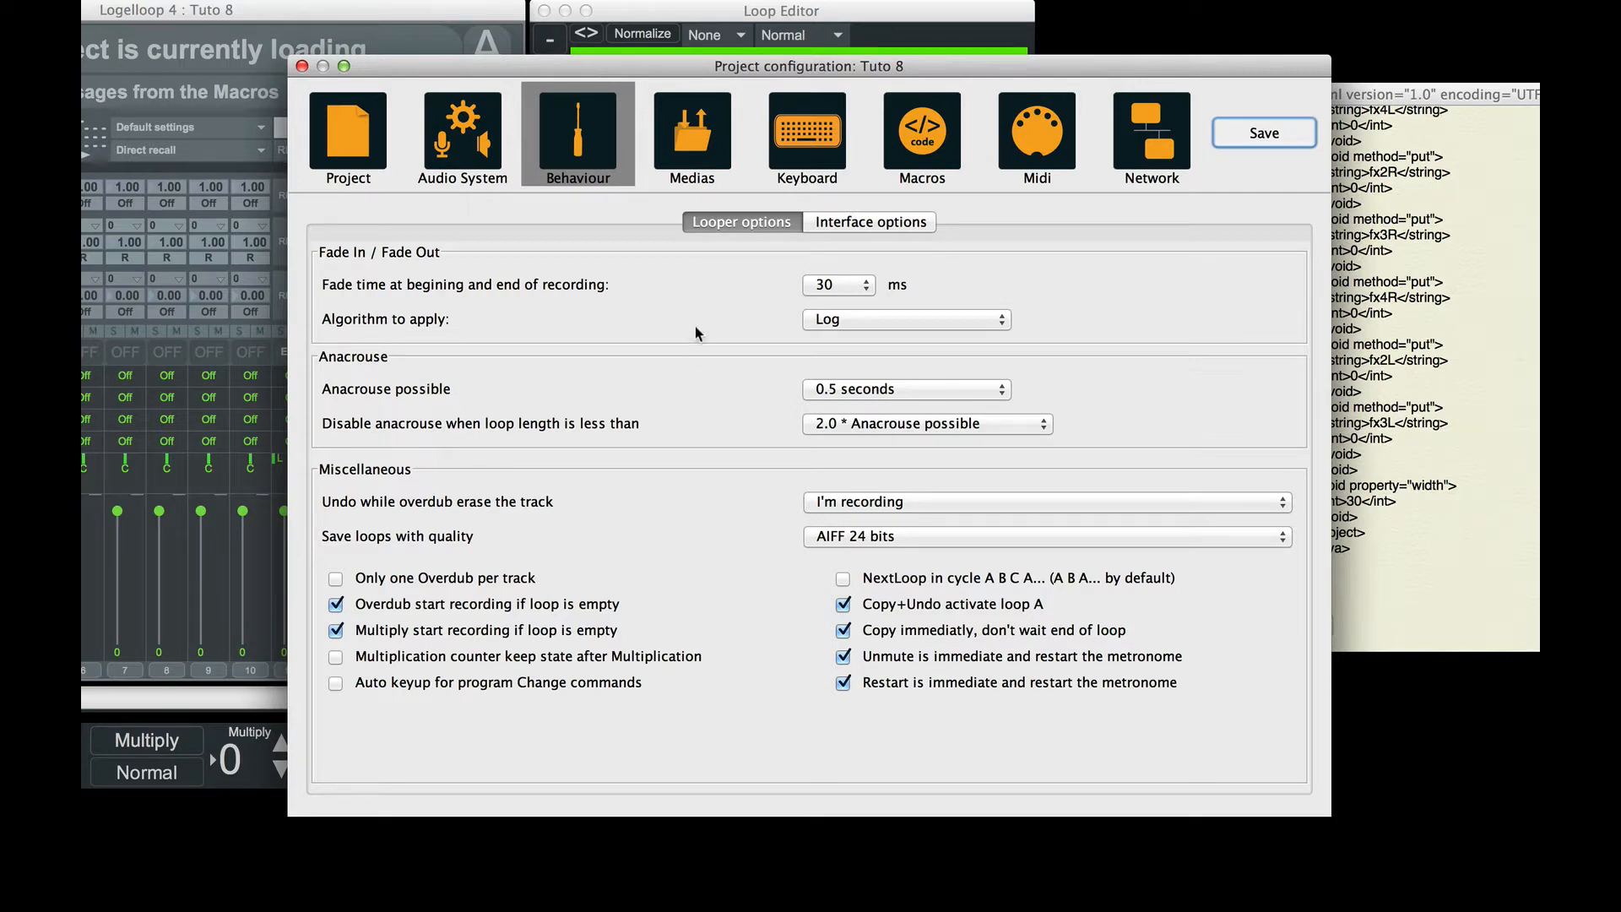
click(693, 135)
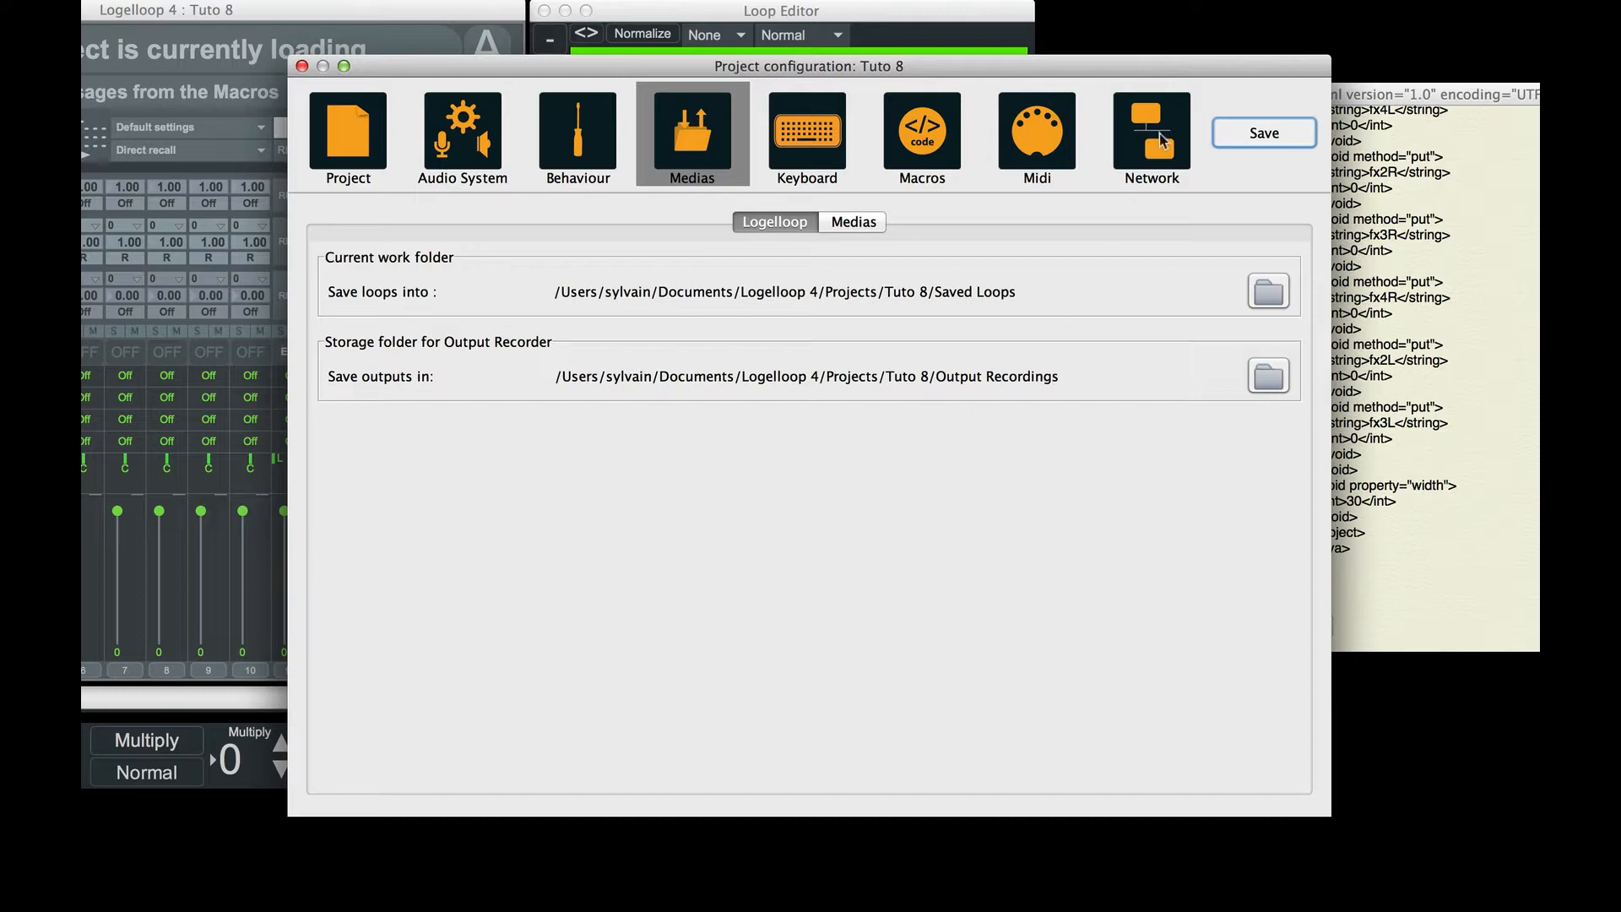
- Save the project configuration and close the Notes window
click(1234, 133)
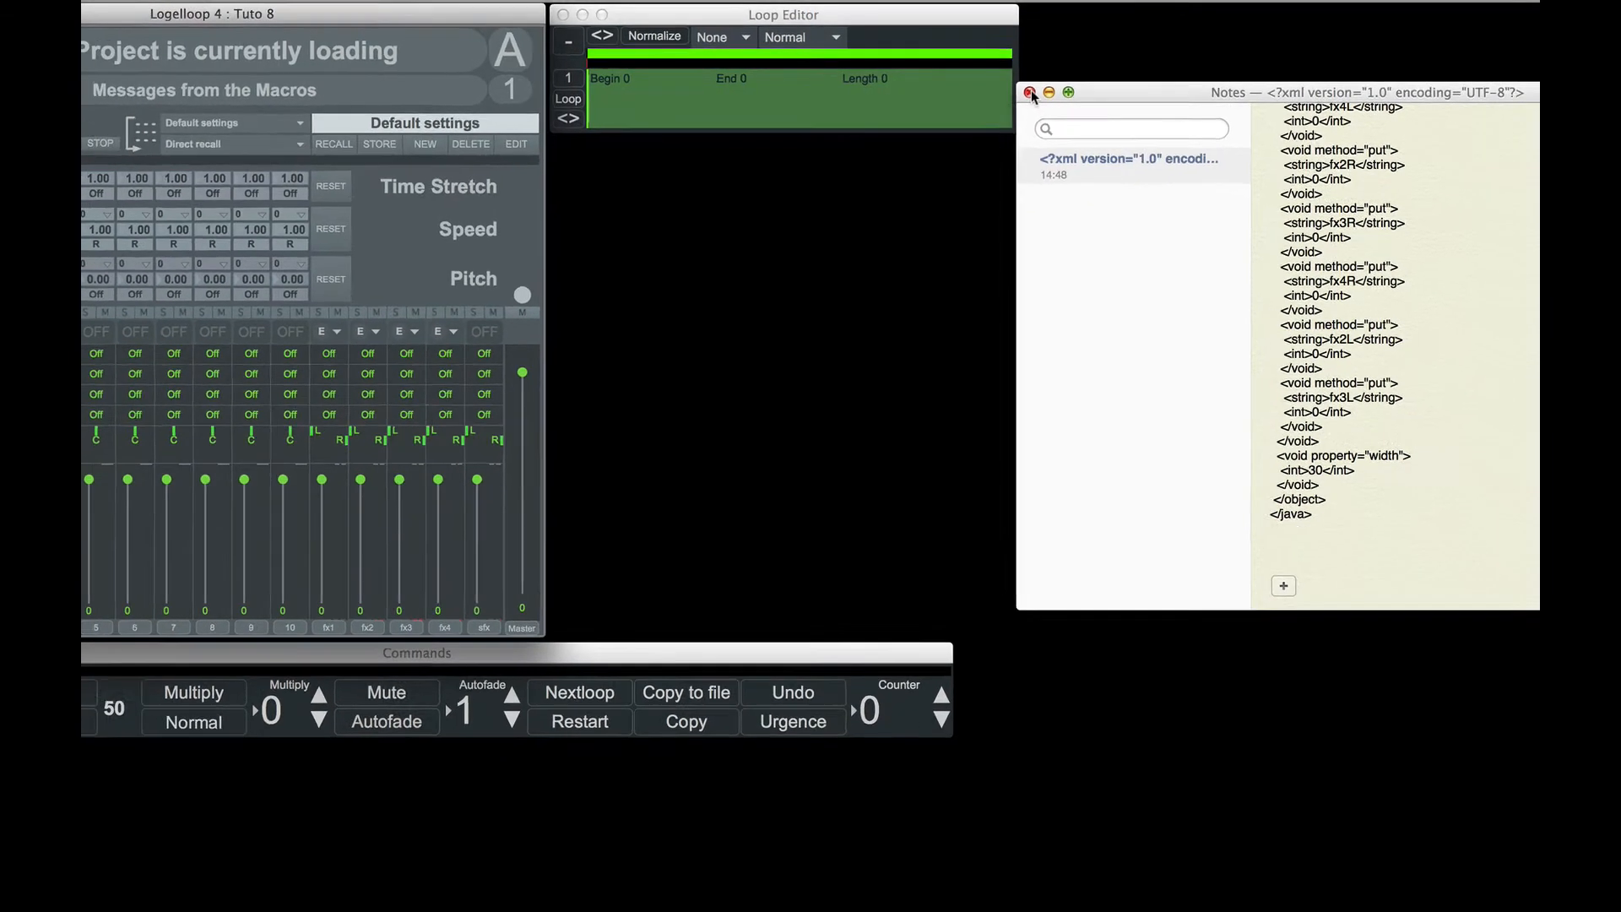
click(1030, 93)
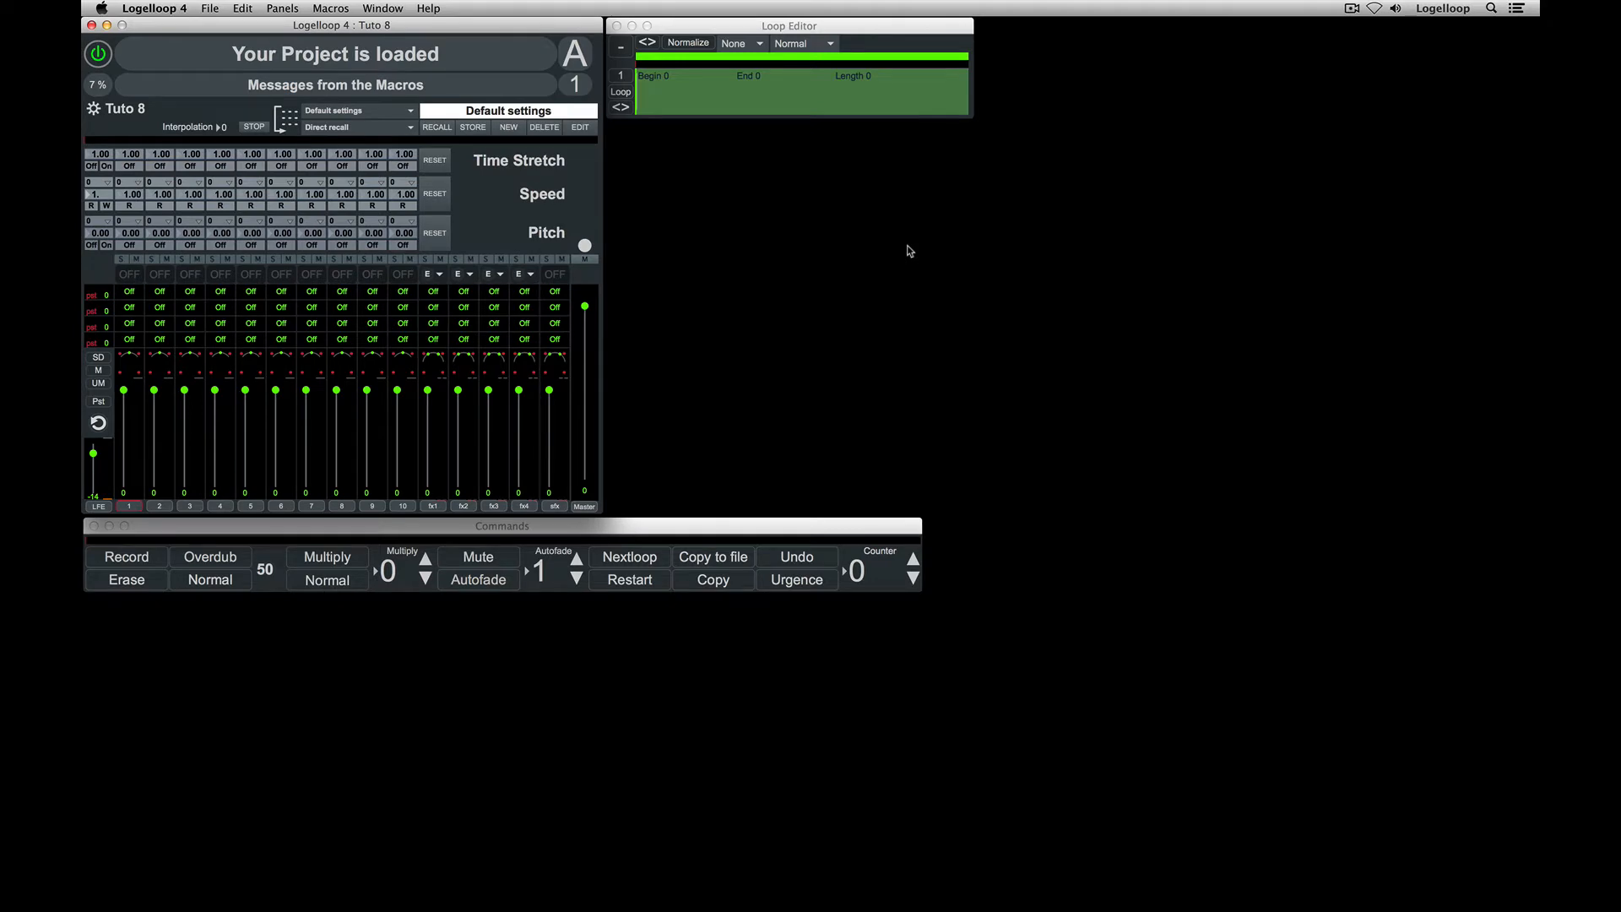
- Open the global parameters and choose English as the display language
click(209, 8)
click(254, 137)
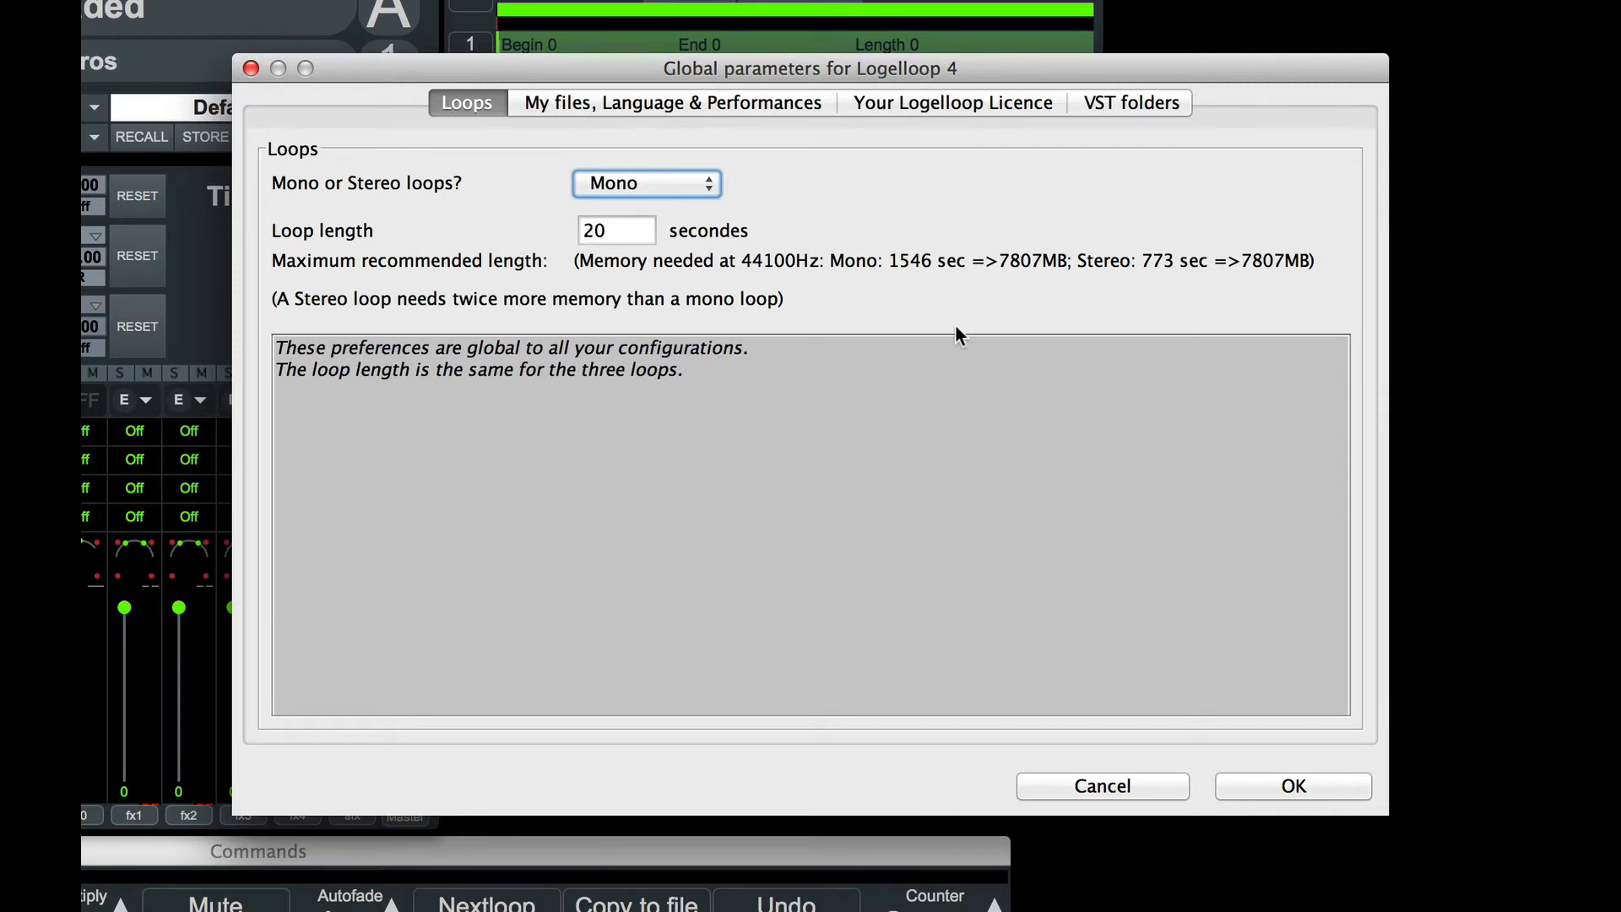
click(661, 105)
click(638, 182)
click(650, 184)
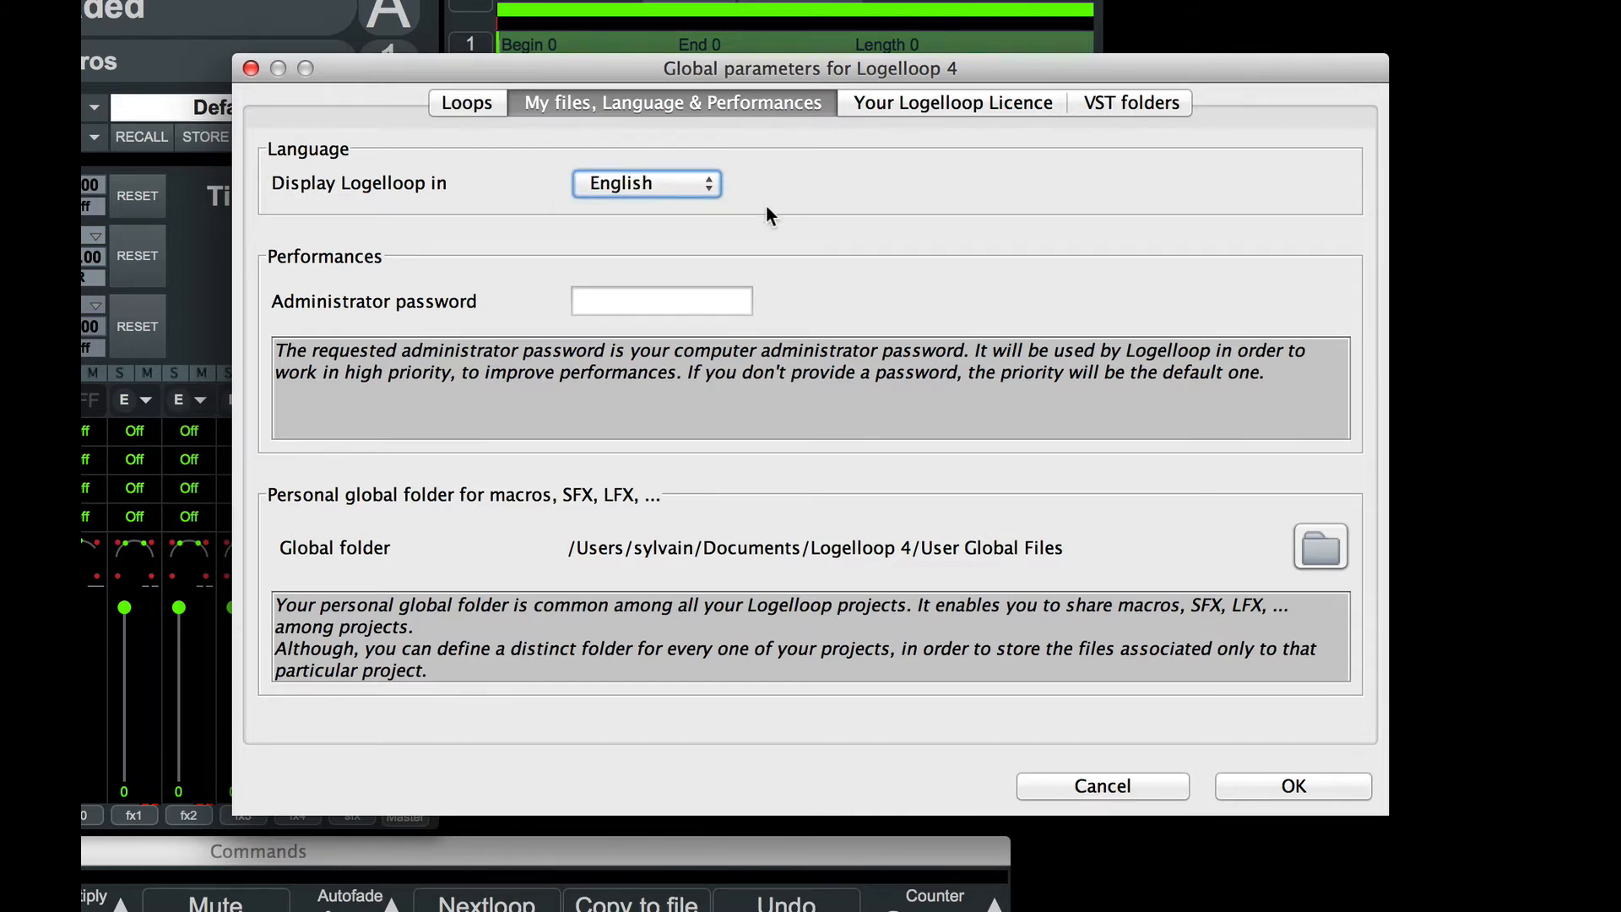
- View the licence settings and the search folders for VST plugins in the global parameters
click(865, 101)
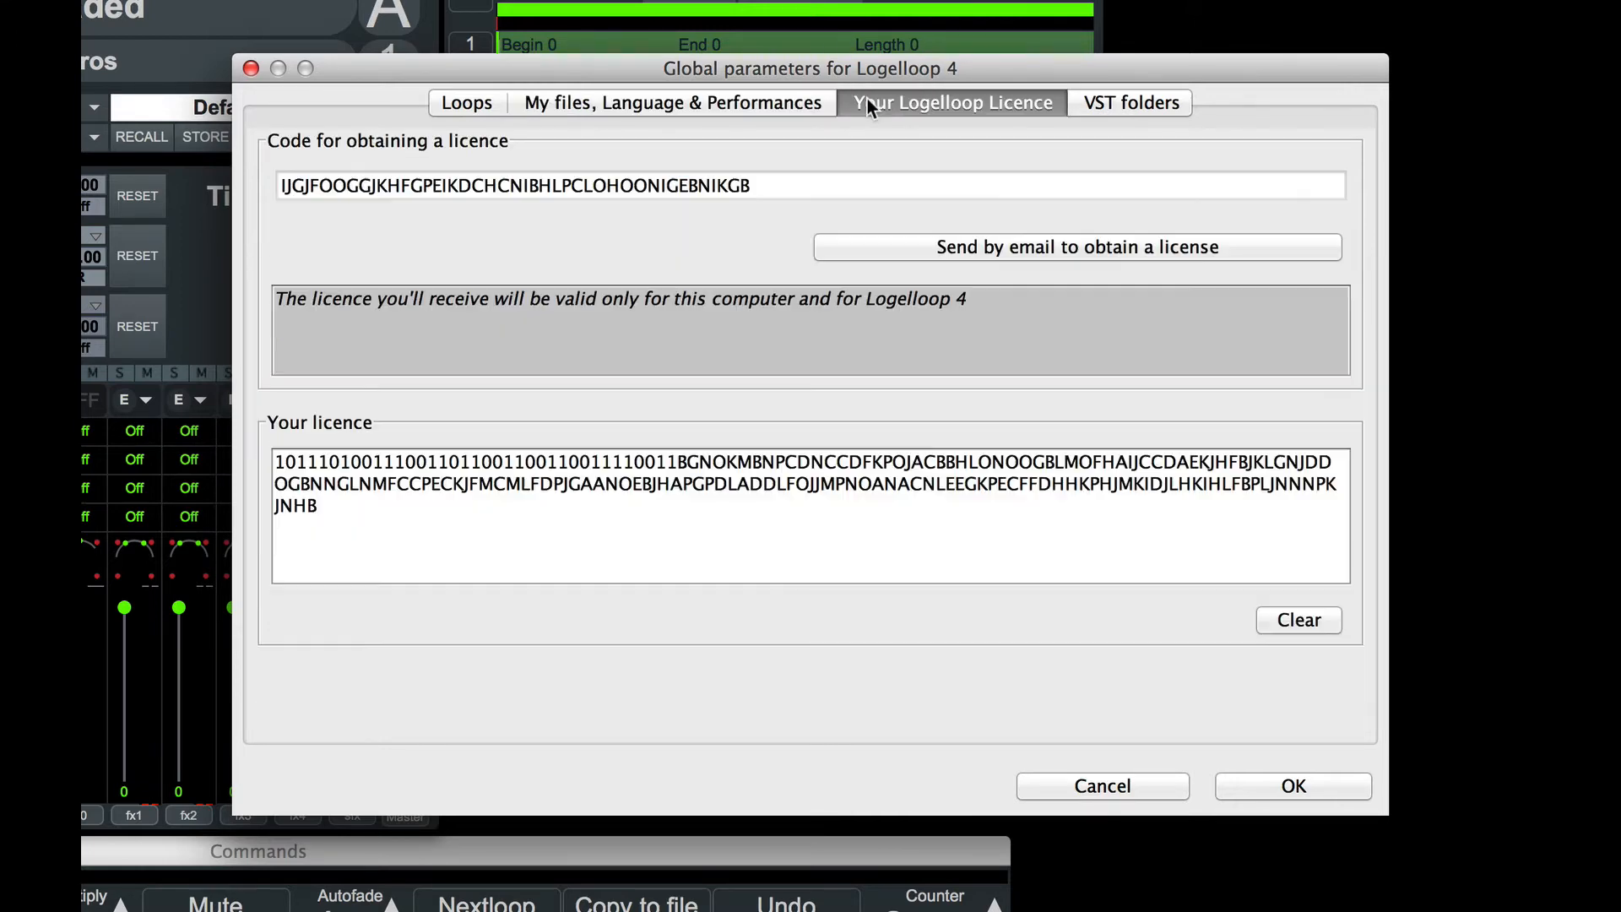
click(1086, 101)
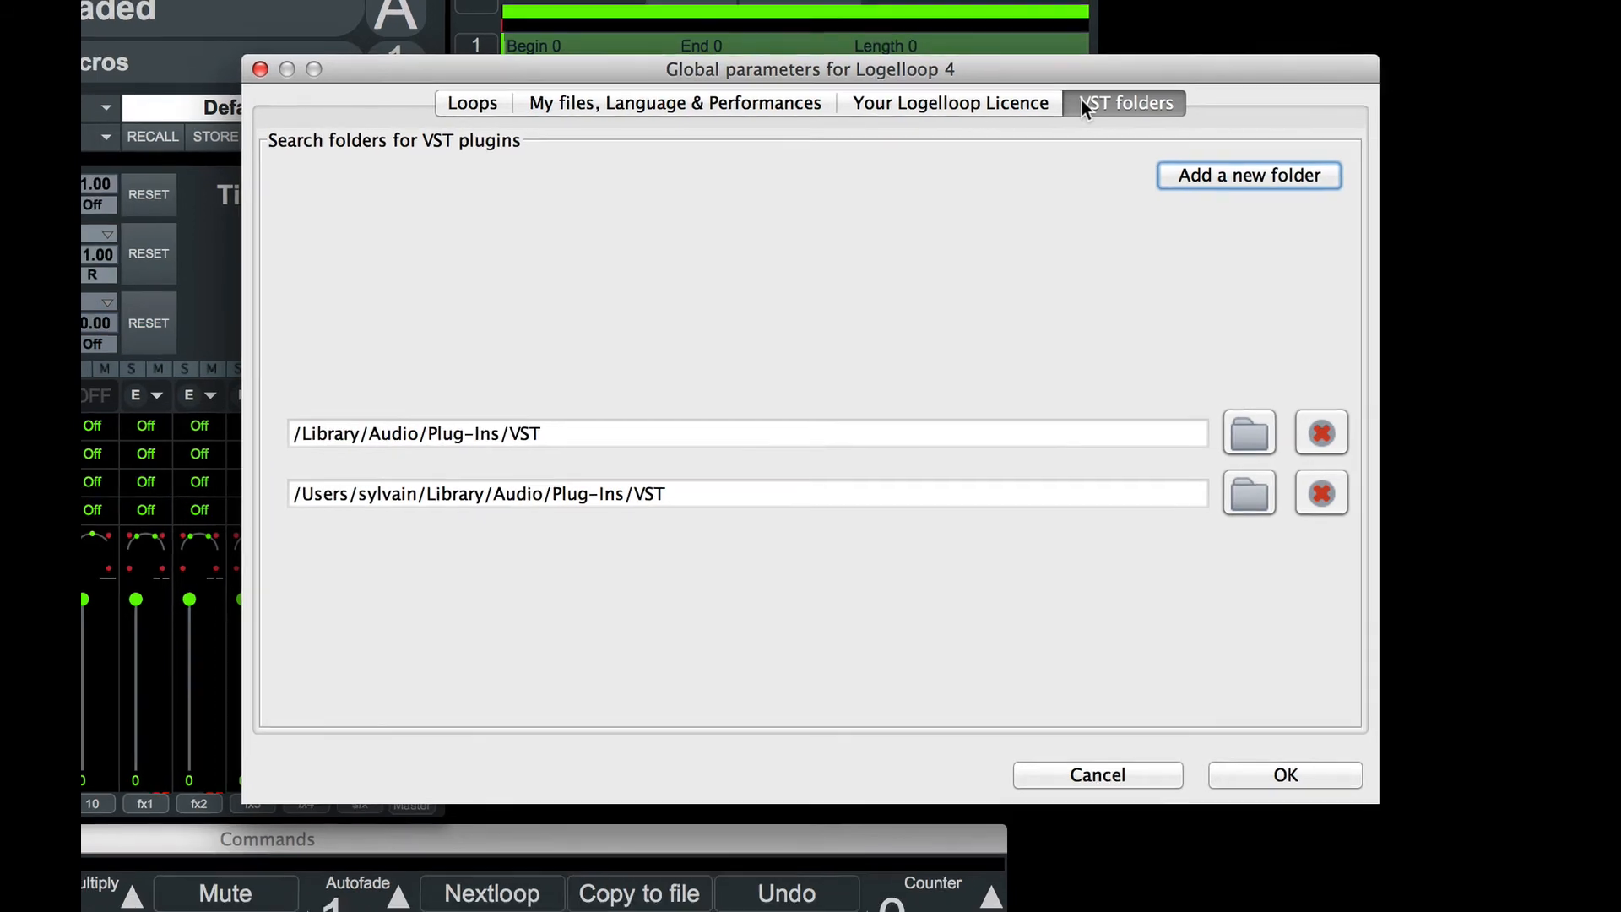